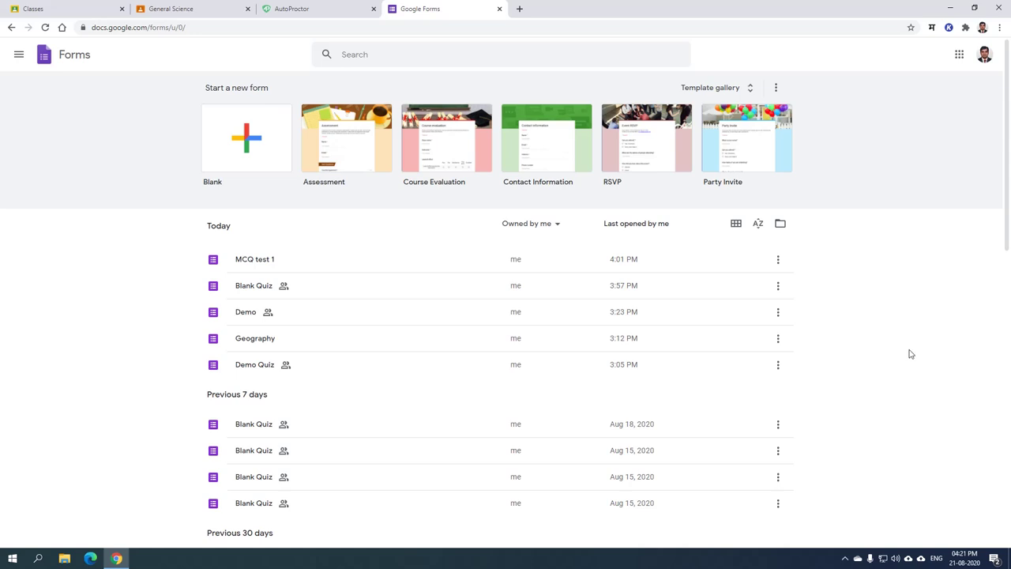
pyautogui.click(103, 8)
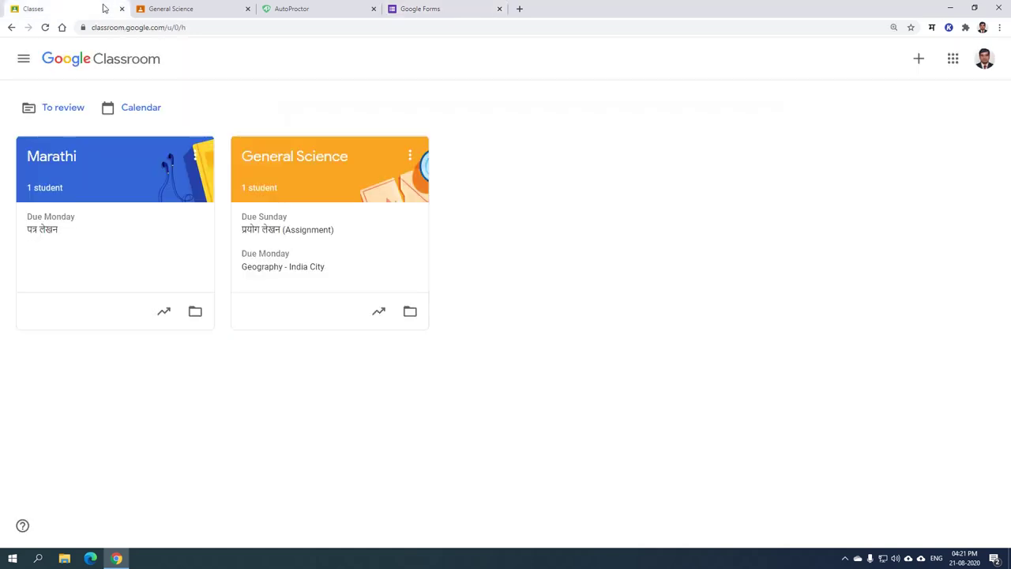
pyautogui.click(291, 165)
pyautogui.click(481, 62)
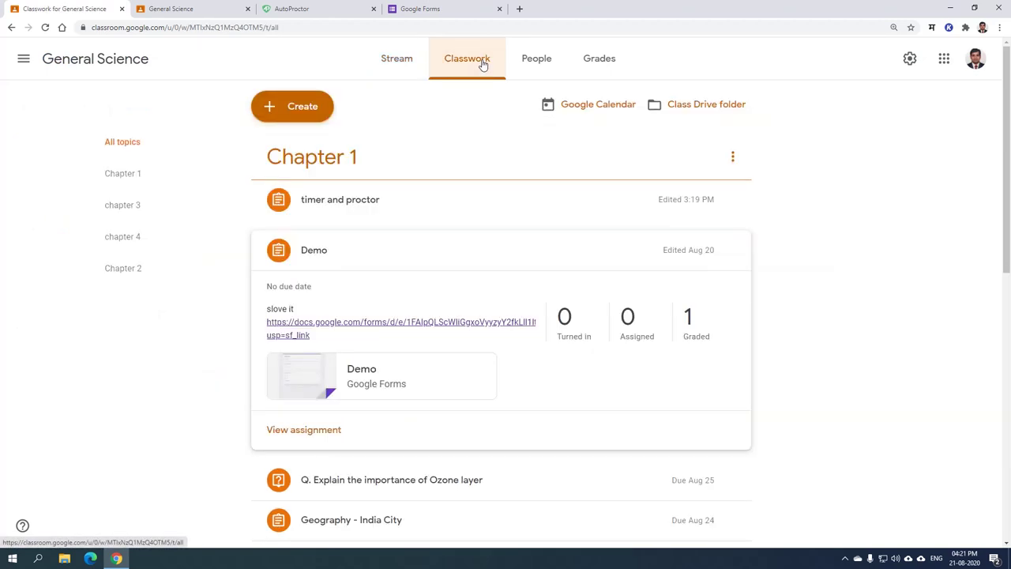
pyautogui.click(301, 110)
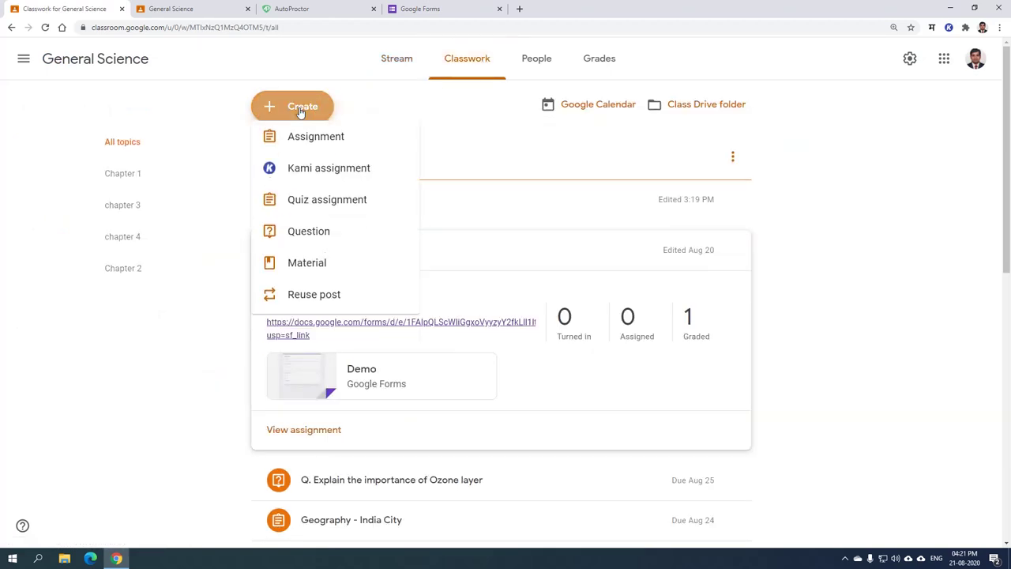
pyautogui.click(316, 214)
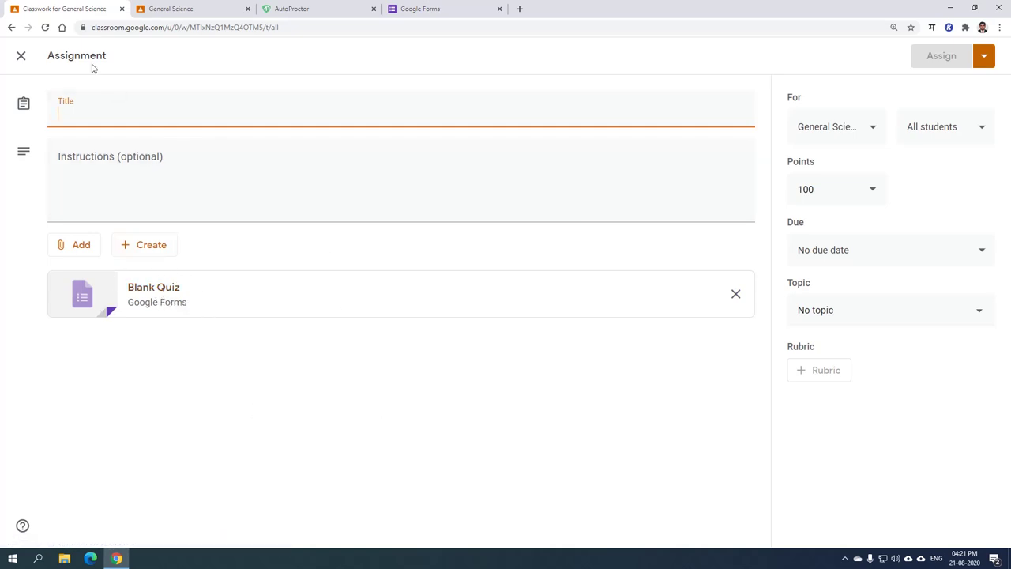
pyautogui.click(10, 28)
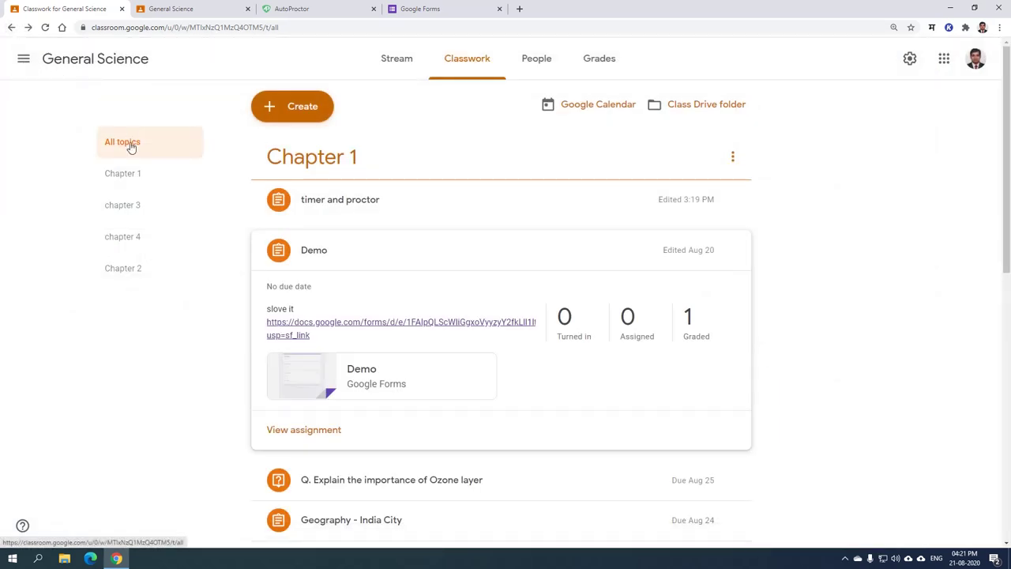
# Switch to Google Forms and create a blank form titled "Sample Test".
pyautogui.click(428, 10)
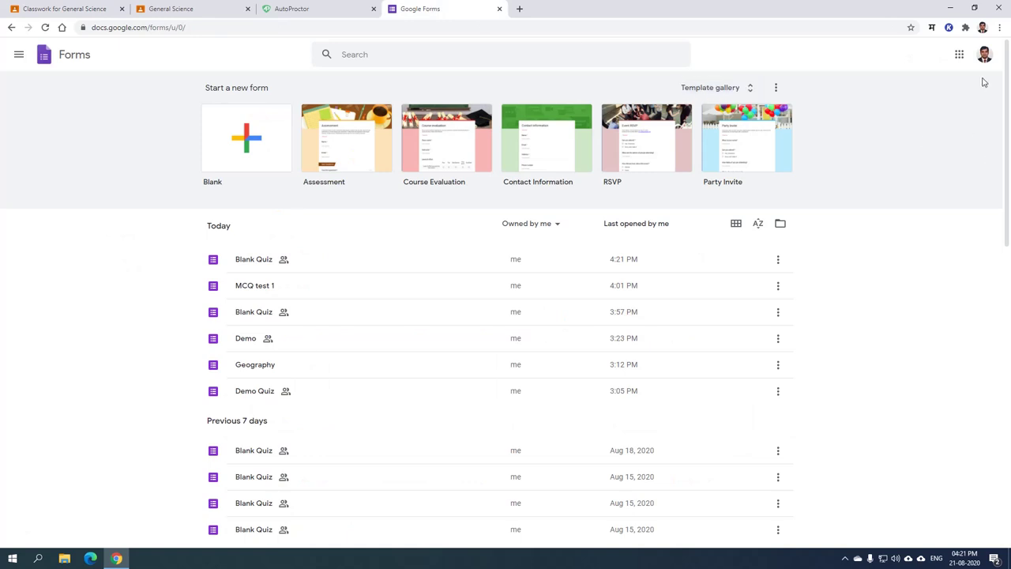
pyautogui.click(263, 128)
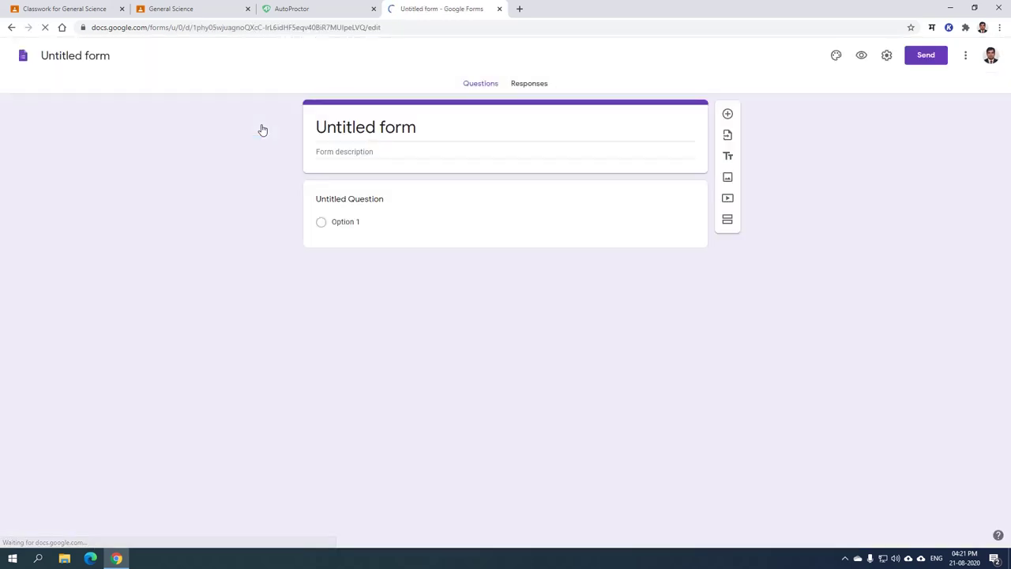
pyautogui.click(424, 131)
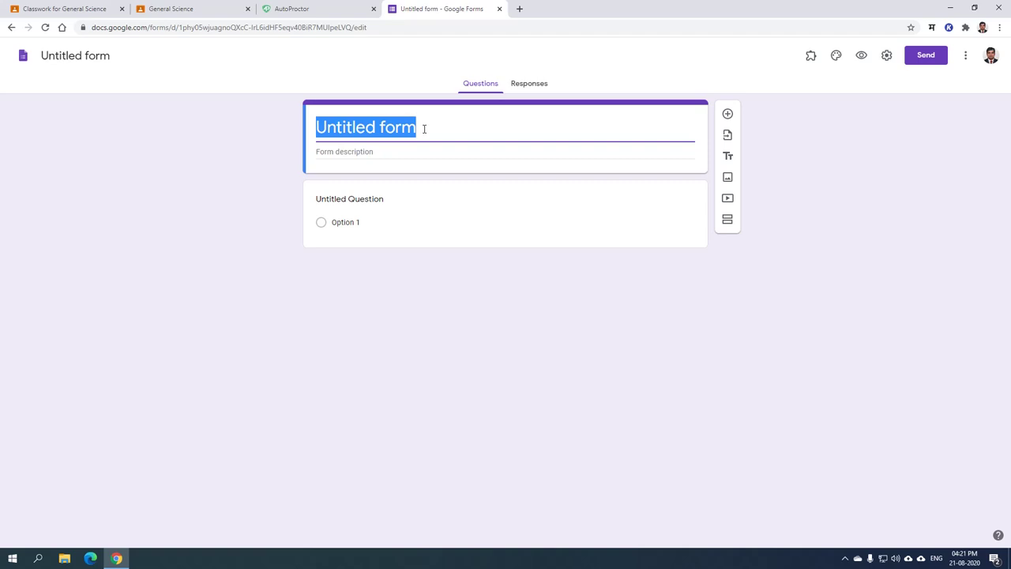
pyautogui.write('Sample ')
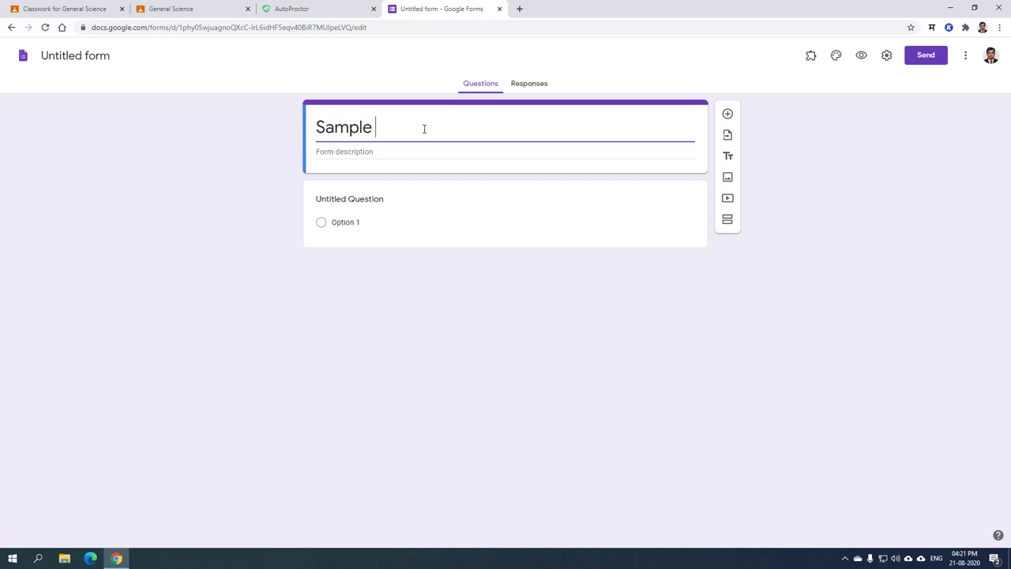
pyautogui.write('Test')
# Enter "1+1=" as the text of the form's first multiple-choice question.
pyautogui.click(359, 200)
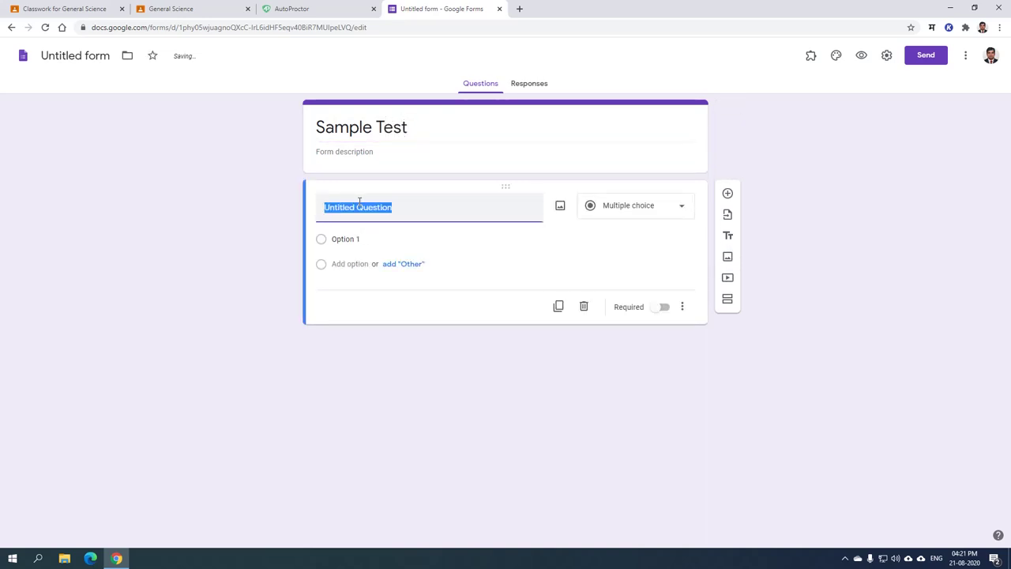
pyautogui.write('1+')
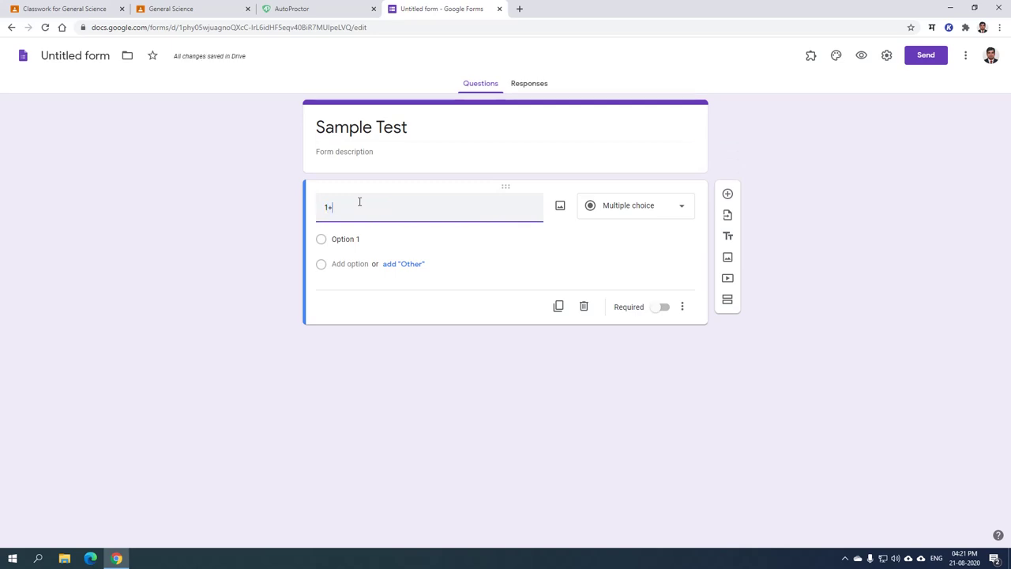
pyautogui.write('1=')
# Give the 1+1= question the answer options 2, 1, 0 and 10, and make the question required.
pyautogui.click(338, 241)
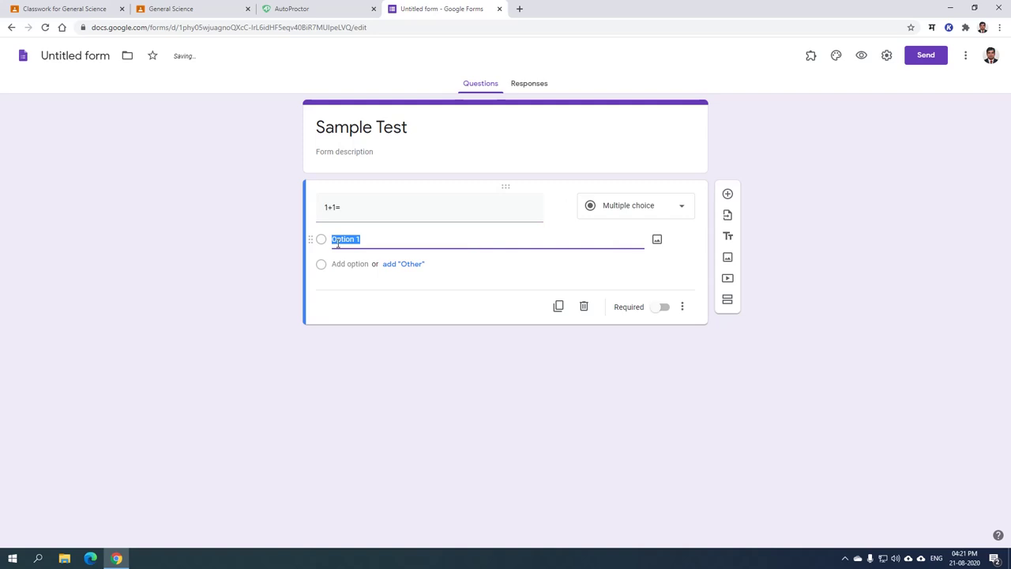
pyautogui.write('2')
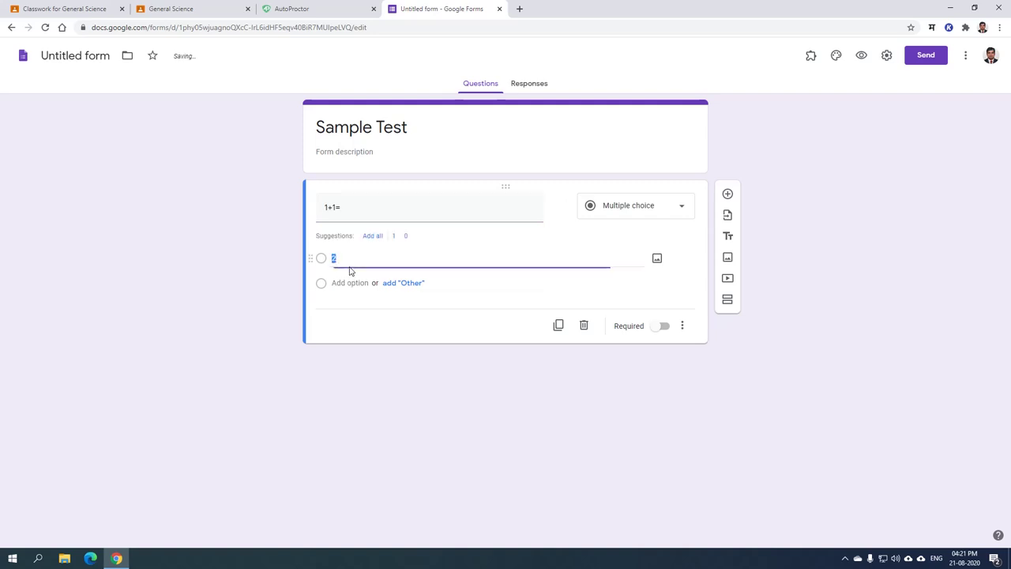
pyautogui.click(338, 283)
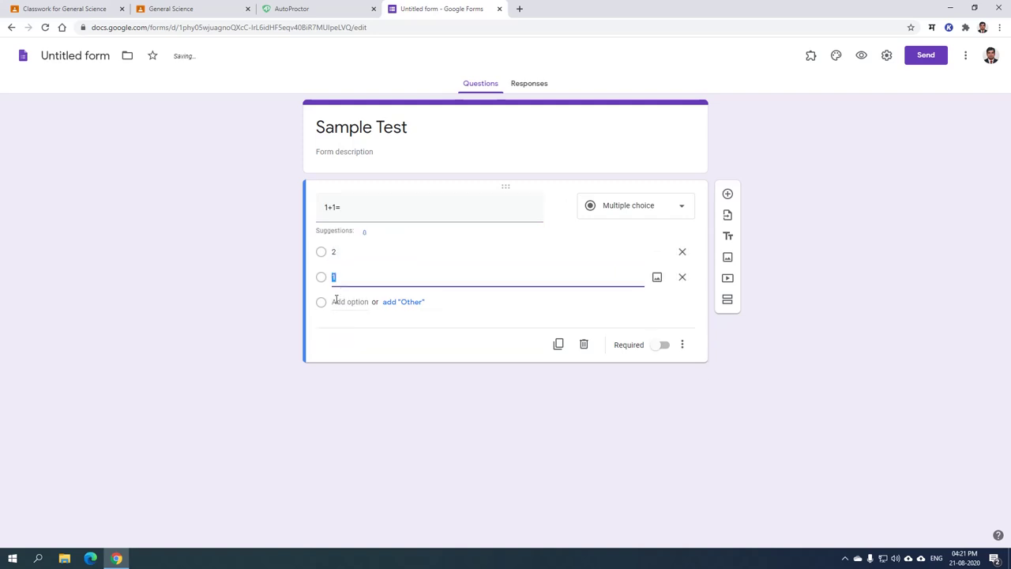
pyautogui.click(336, 302)
pyautogui.click(336, 316)
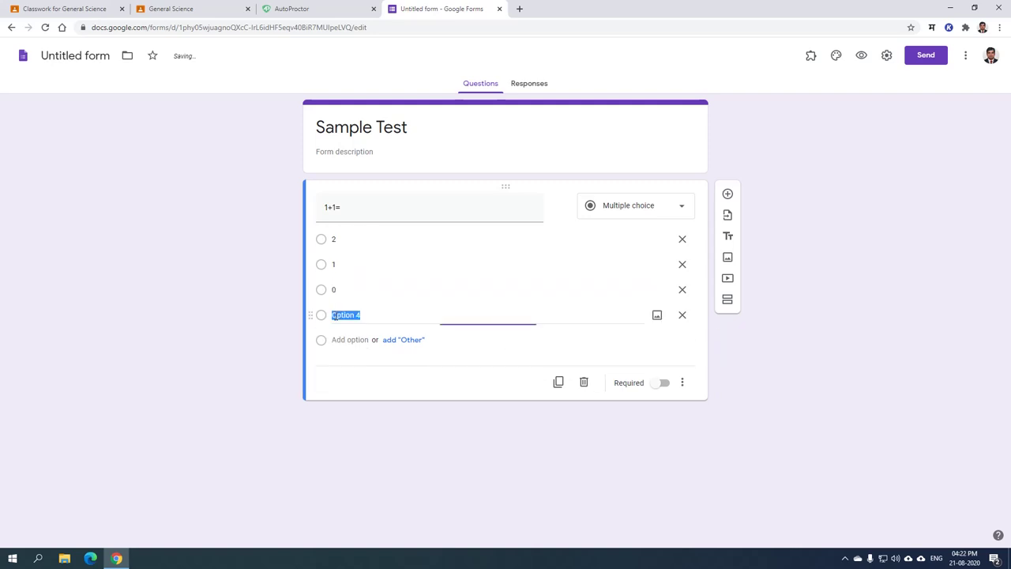
pyautogui.write('10')
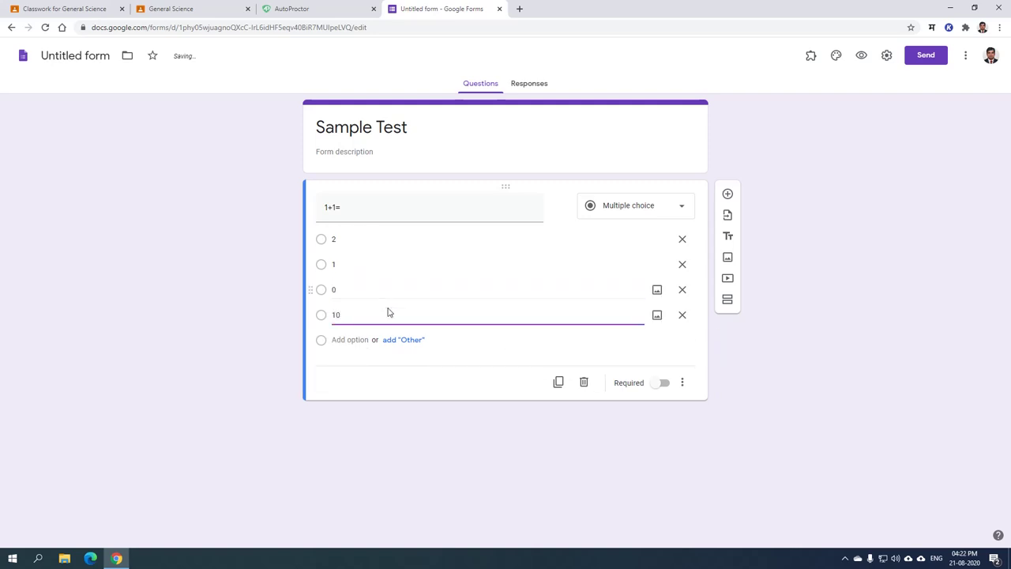
pyautogui.click(365, 237)
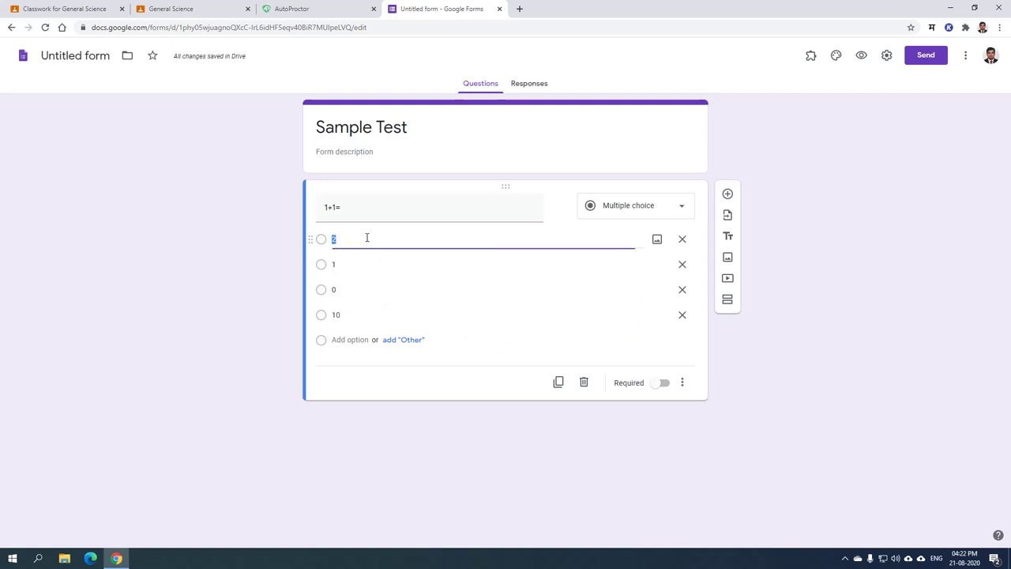
pyautogui.click(659, 383)
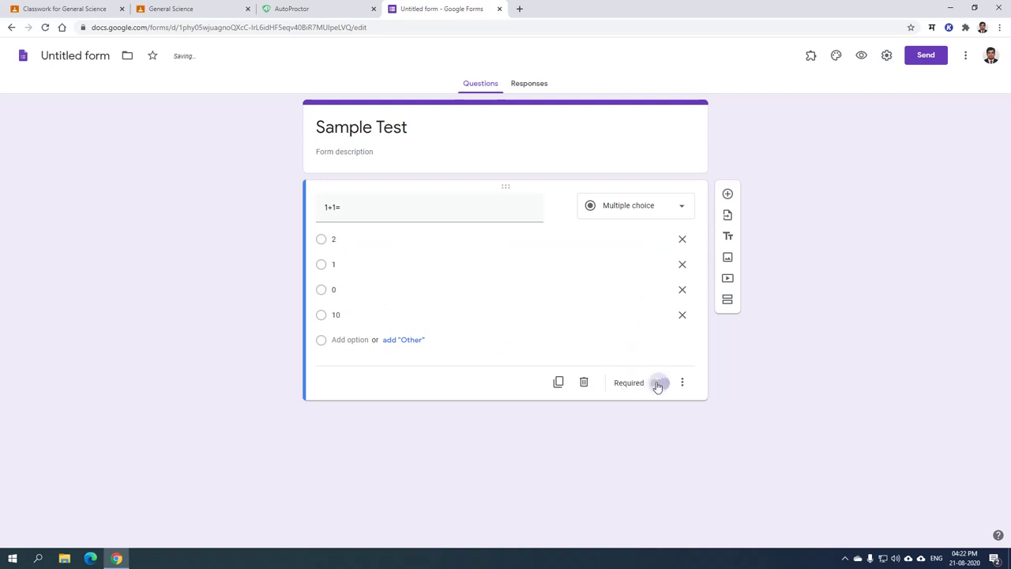
# Turn the form into a quiz and save the form settings.
pyautogui.click(886, 57)
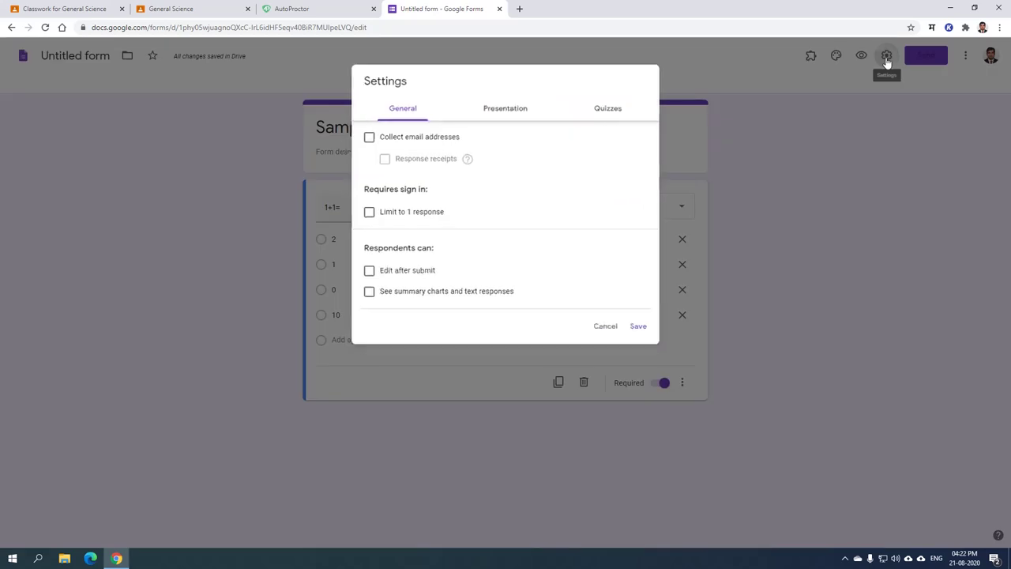
pyautogui.click(613, 109)
pyautogui.click(402, 141)
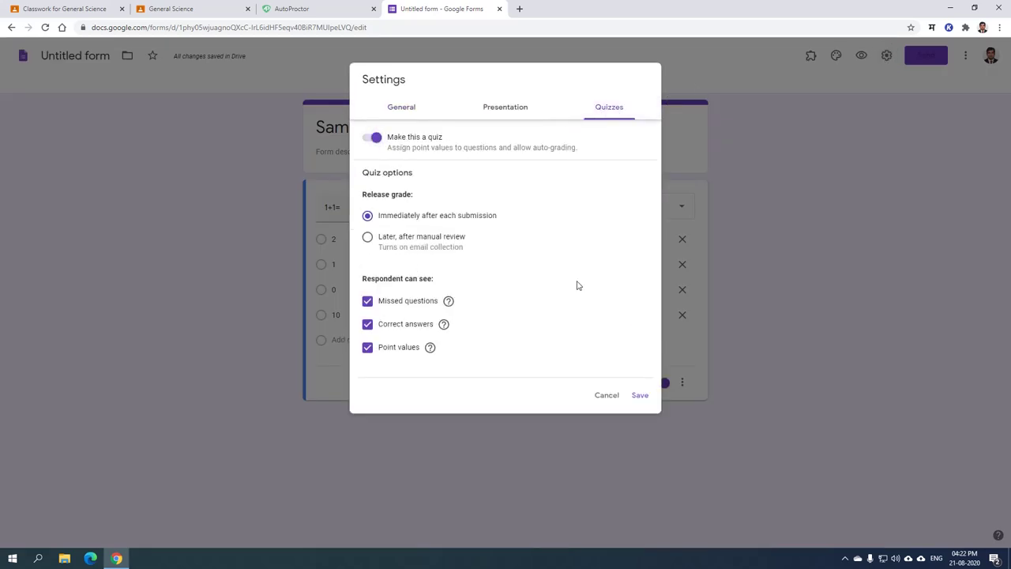
pyautogui.click(639, 395)
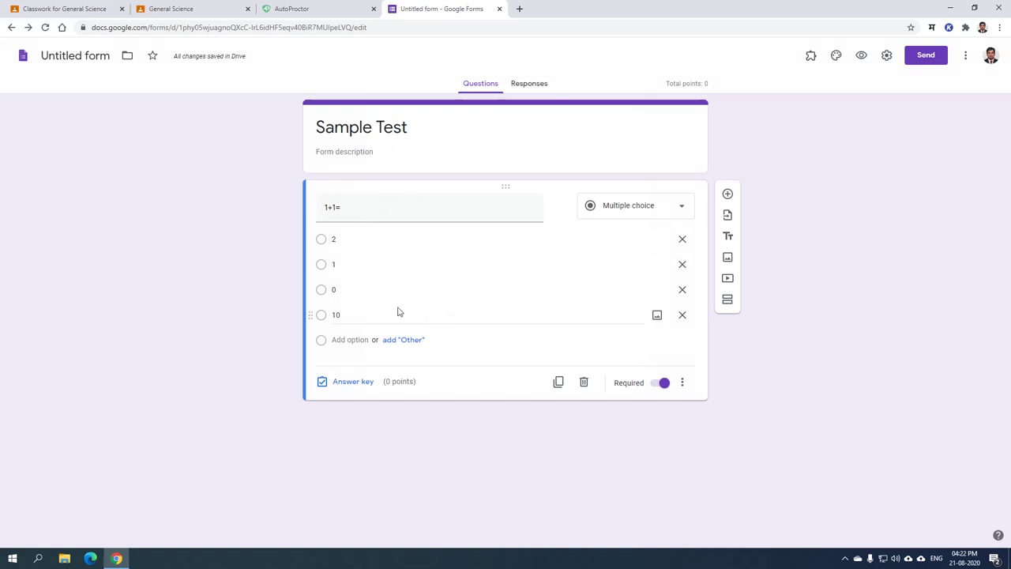
# Mark 2 as the correct answer in the question's answer key.
pyautogui.click(338, 383)
pyautogui.click(351, 269)
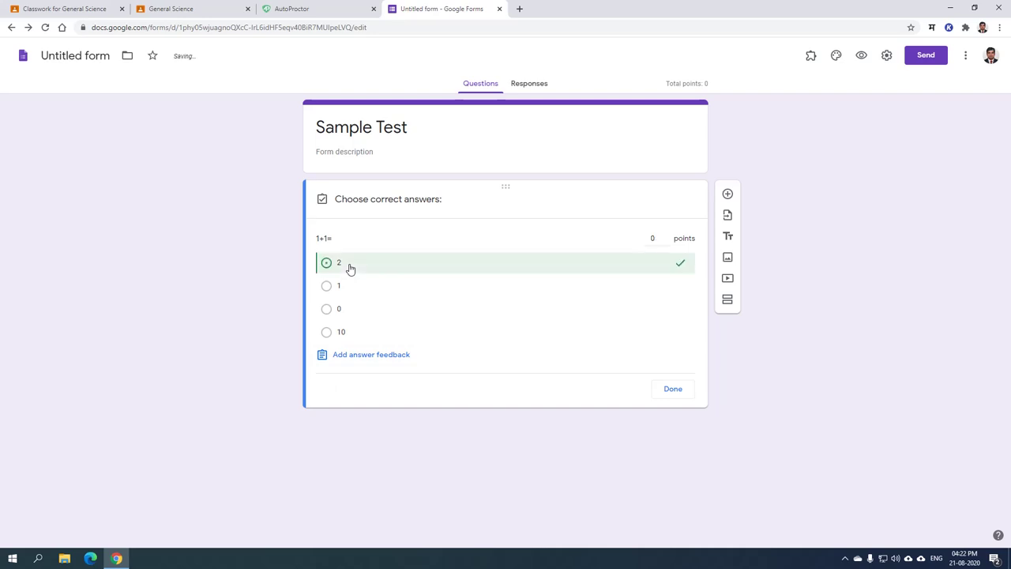
pyautogui.click(669, 392)
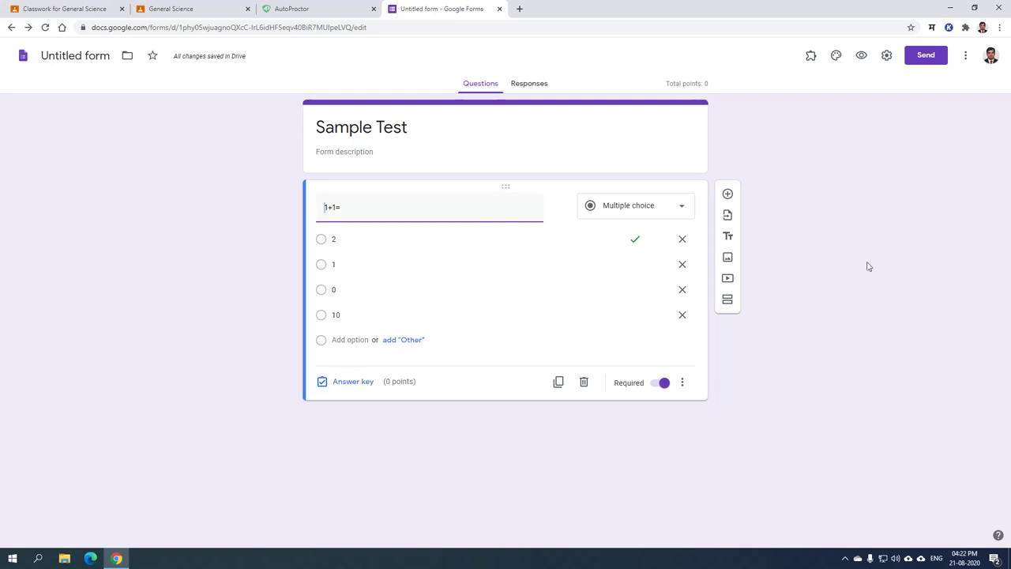
# Search the form add-ons in G Suite Marketplace for Timer + Proctor.
pyautogui.click(810, 61)
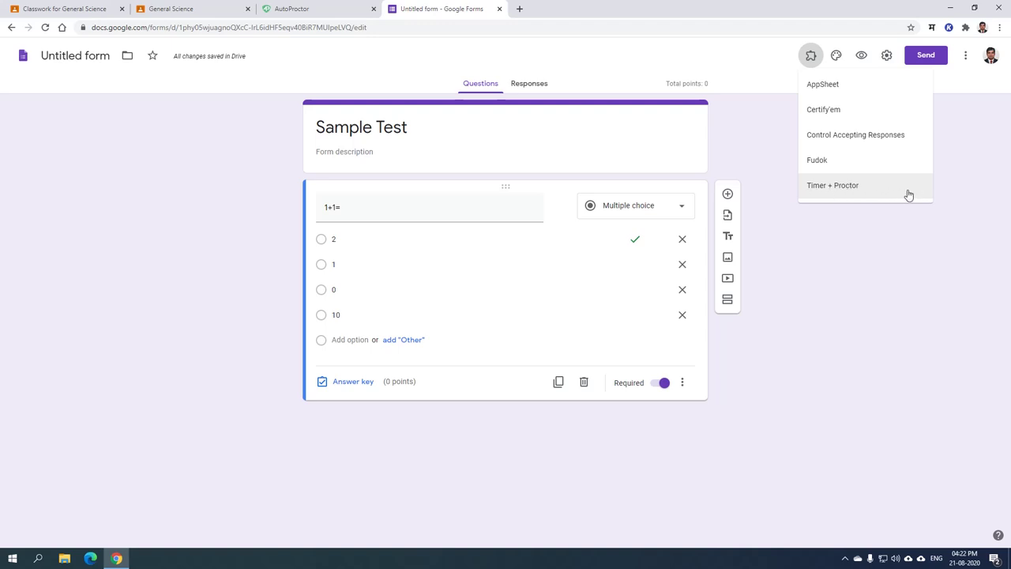
pyautogui.click(968, 63)
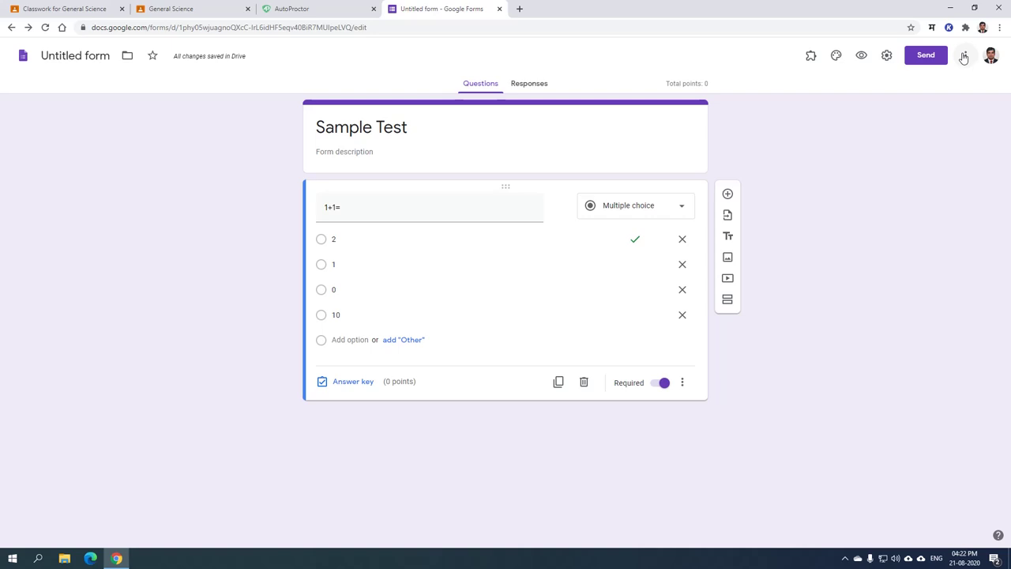
pyautogui.click(963, 57)
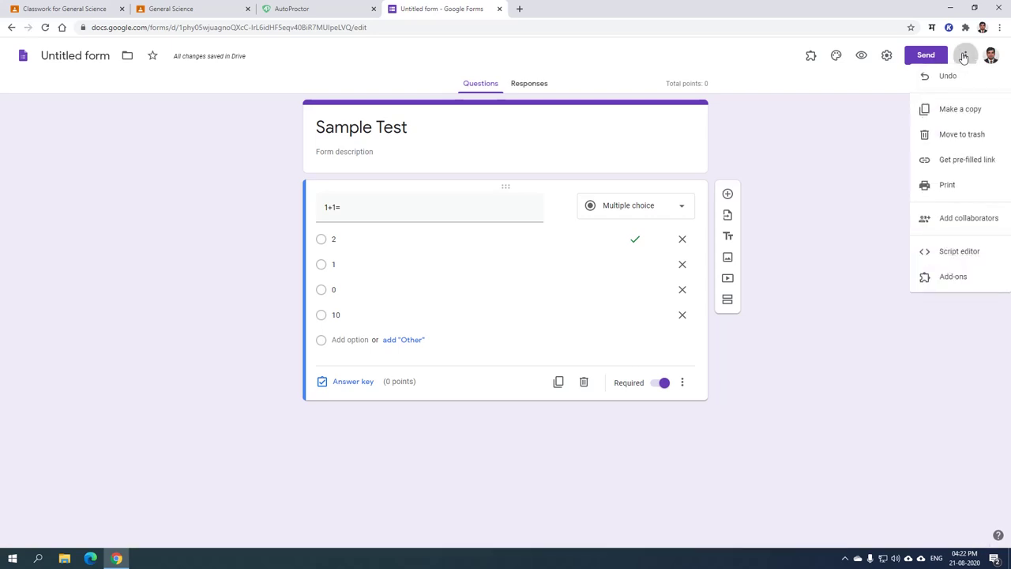
pyautogui.click(972, 285)
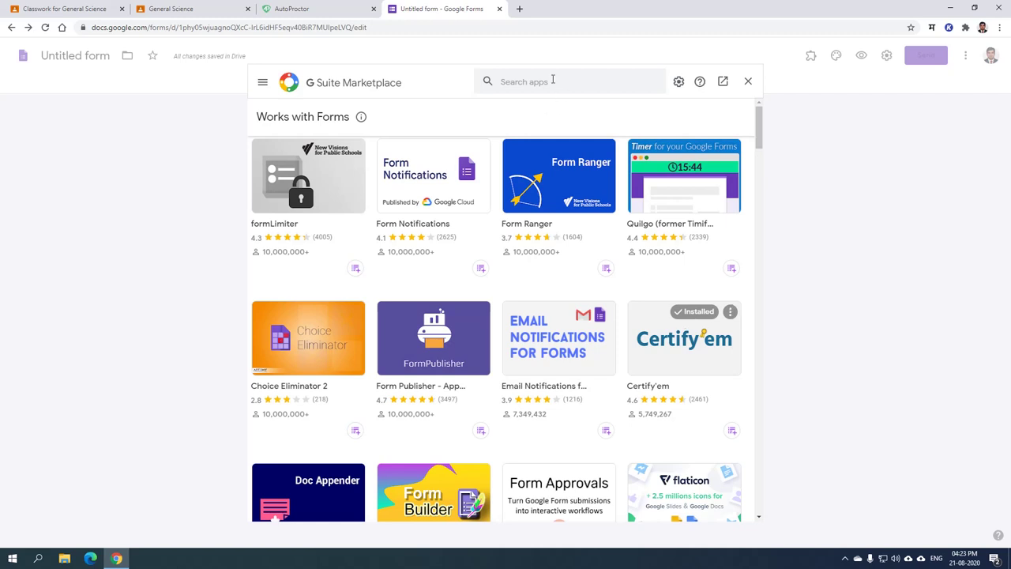
pyautogui.click(552, 80)
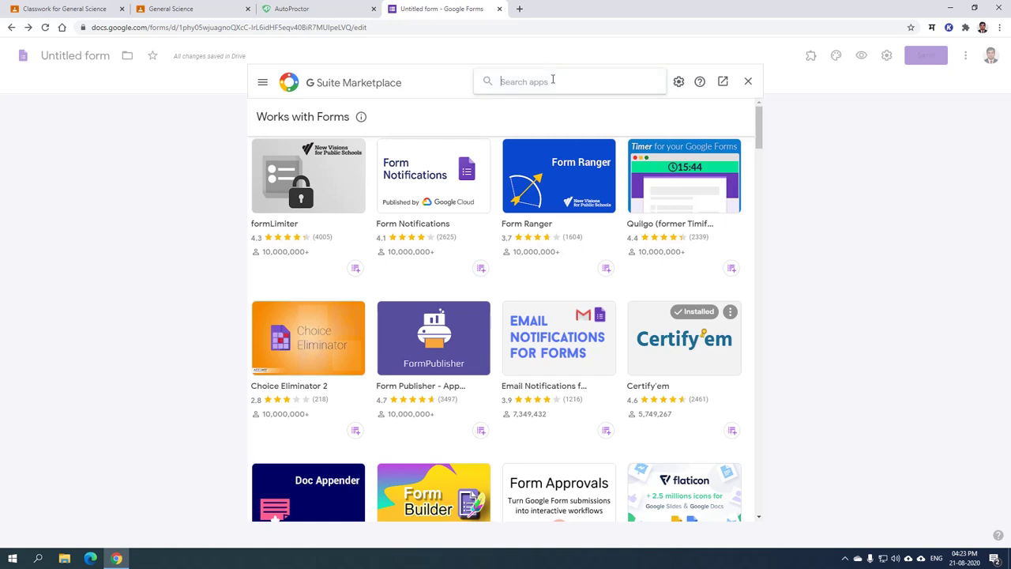
pyautogui.write('timer')
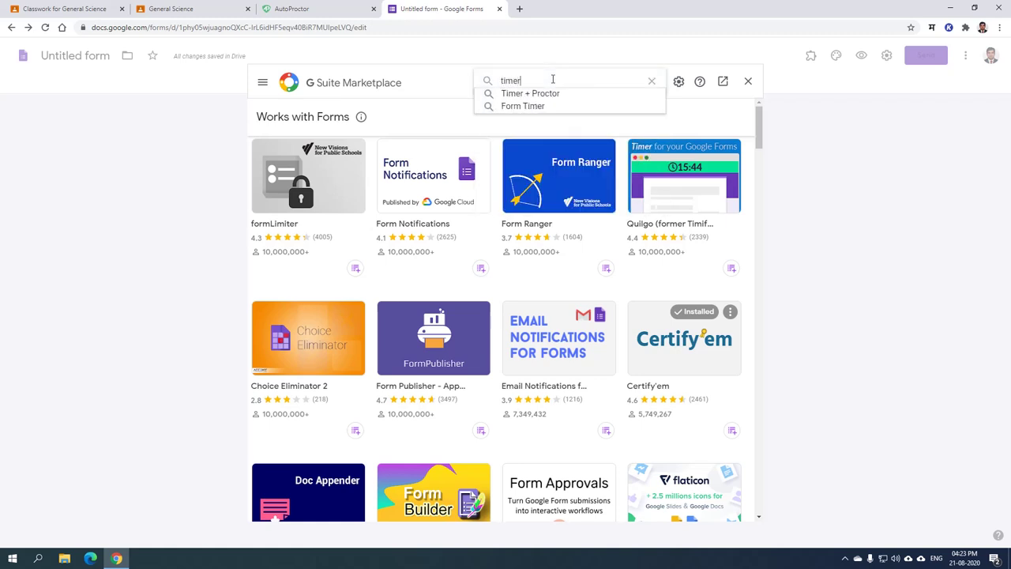
pyautogui.click(567, 98)
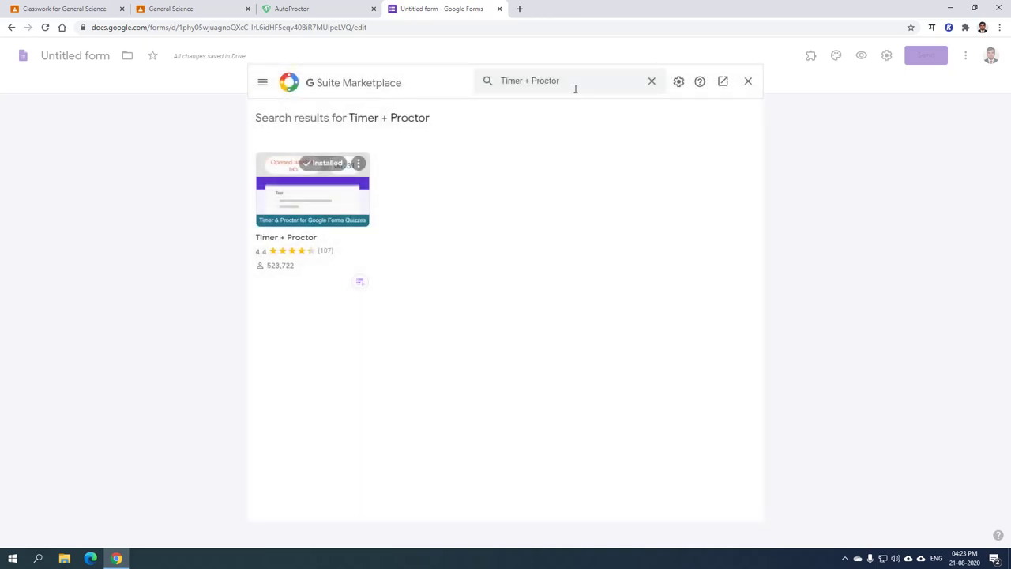
# Open the Timer + Proctor add-on's details and examine its overview, preview images and introductory video slide.
pyautogui.click(288, 199)
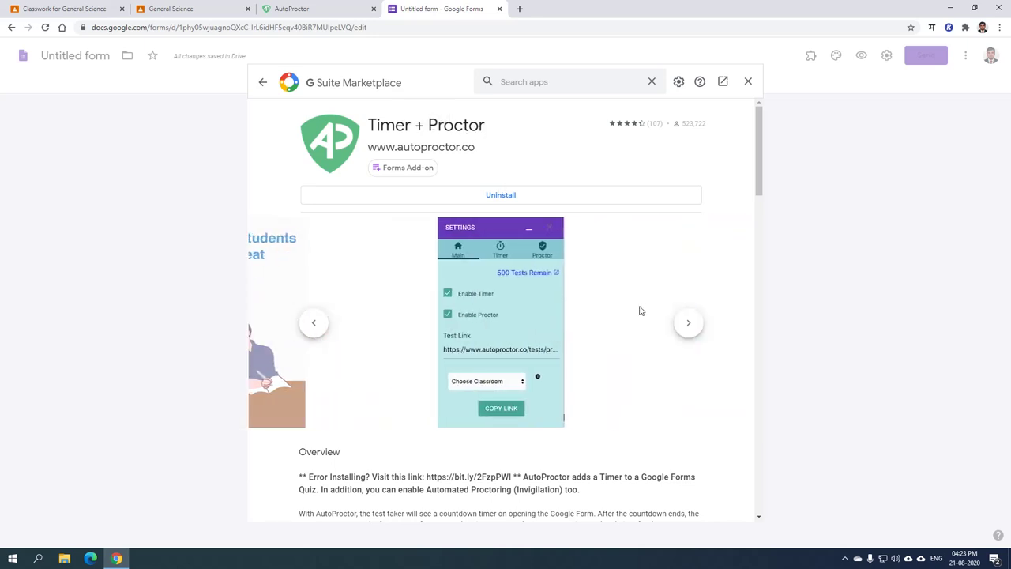
pyautogui.scroll(-4, 605, 294)
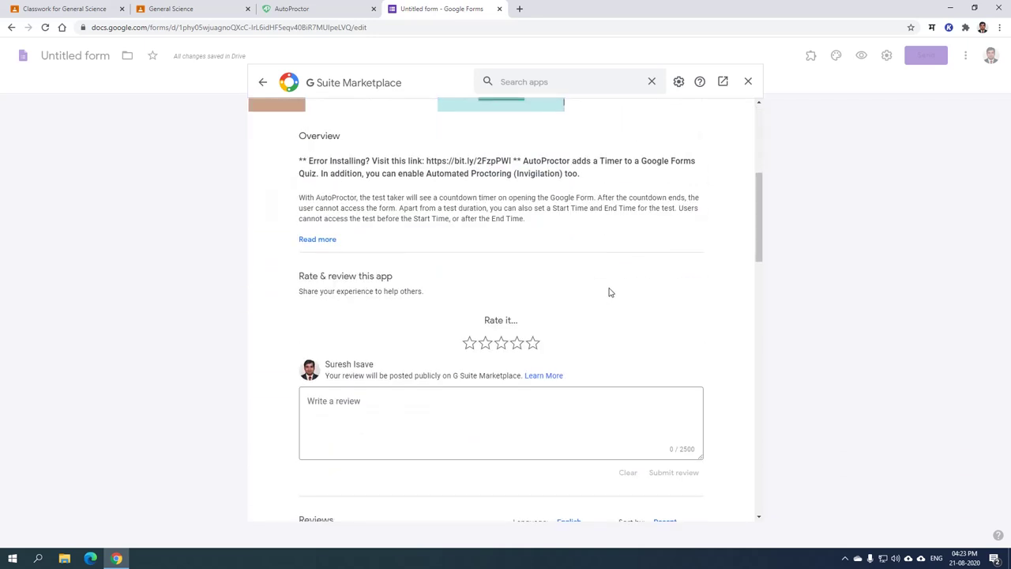
pyautogui.scroll(3, 608, 292)
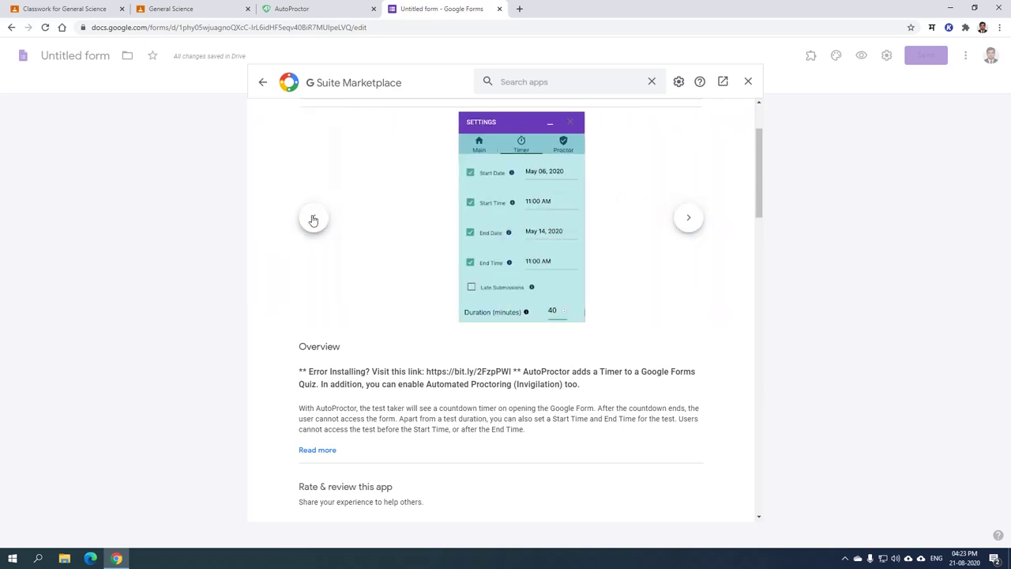
pyautogui.click(313, 219)
pyautogui.click(313, 219)
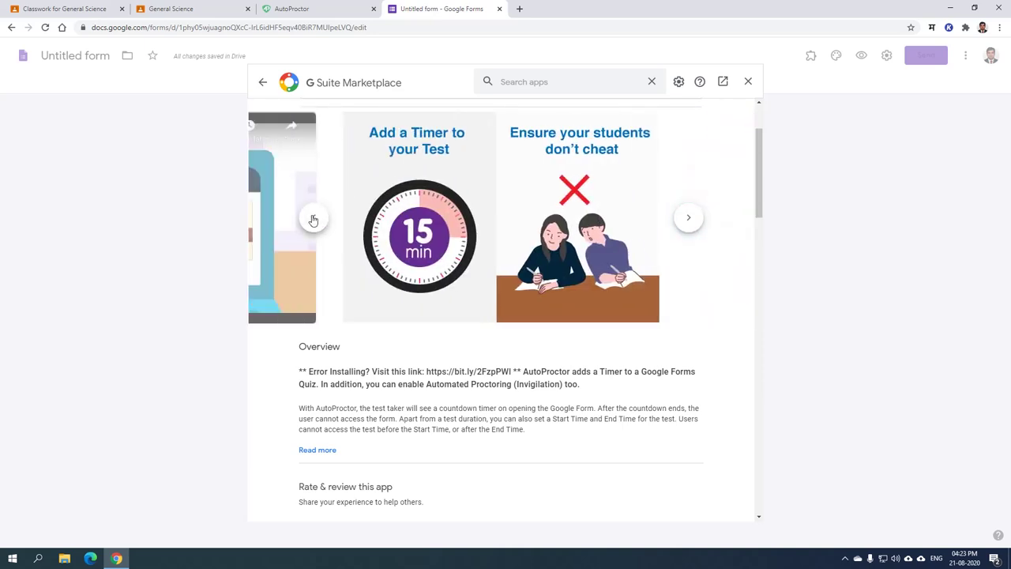
pyautogui.click(313, 219)
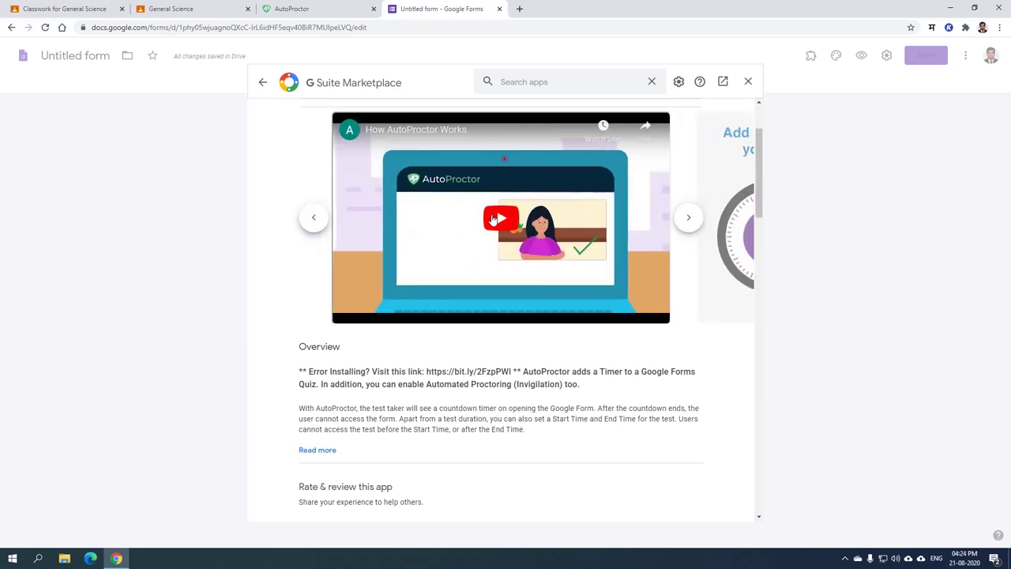
# Leave the marketplace and open the settings of the installed Timer + Proctor add-on for this form.
pyautogui.click(748, 83)
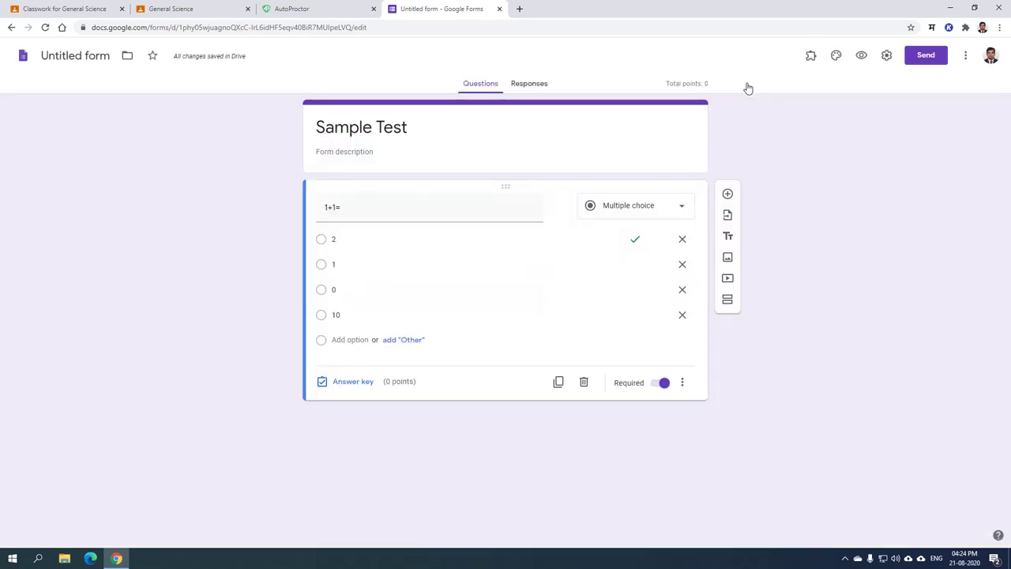
pyautogui.click(813, 58)
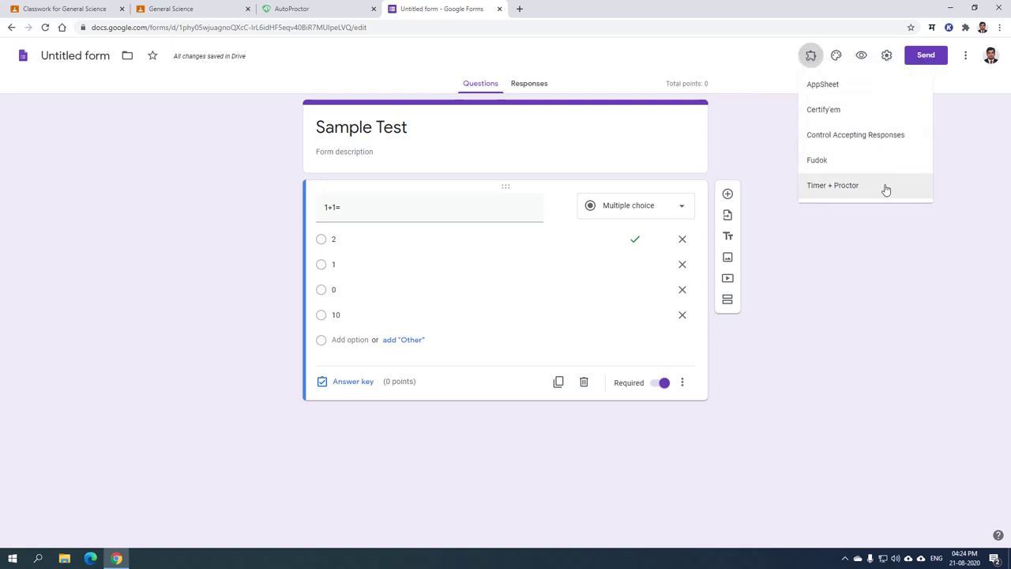
pyautogui.click(820, 258)
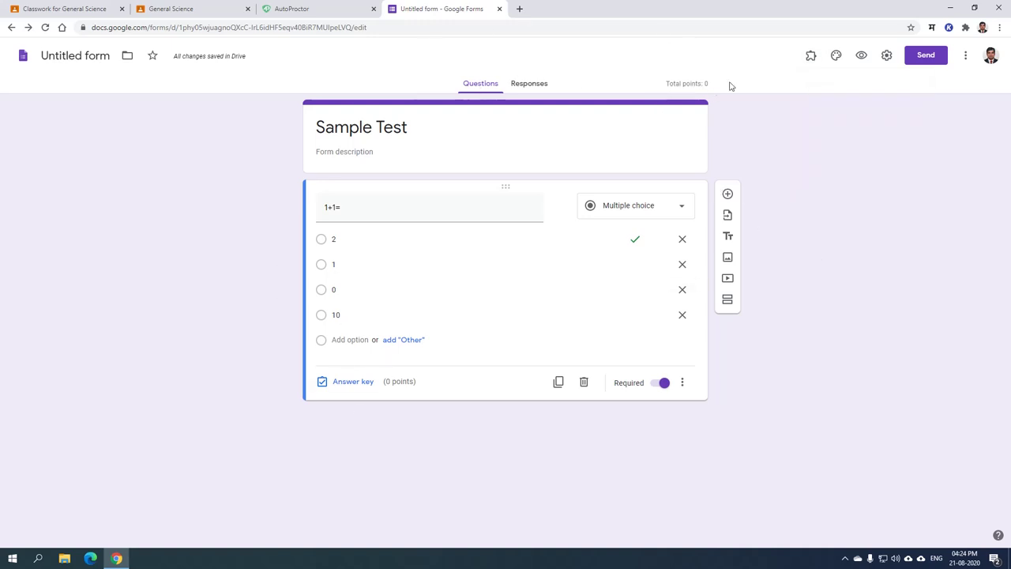
pyautogui.click(809, 62)
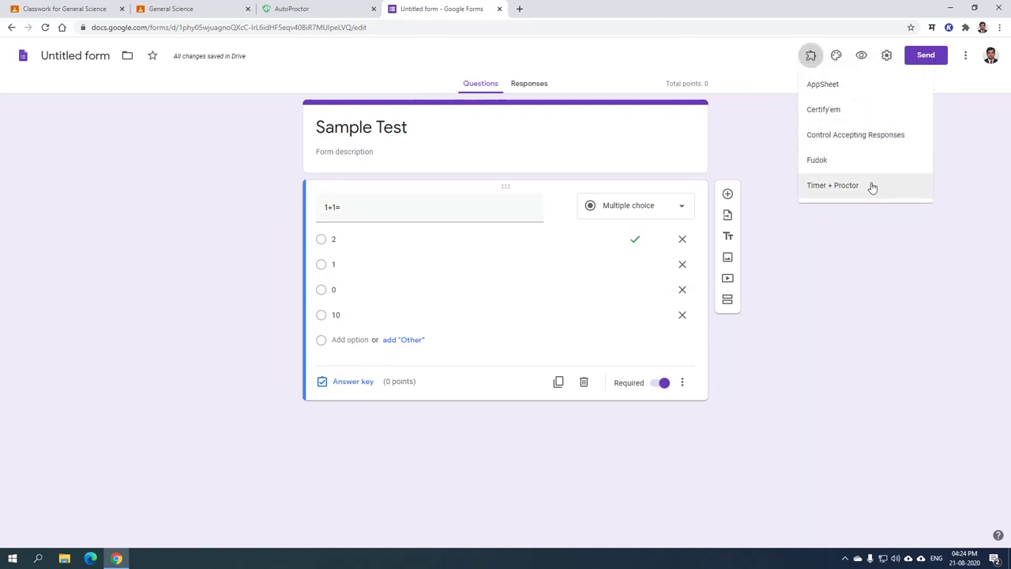
pyautogui.click(872, 185)
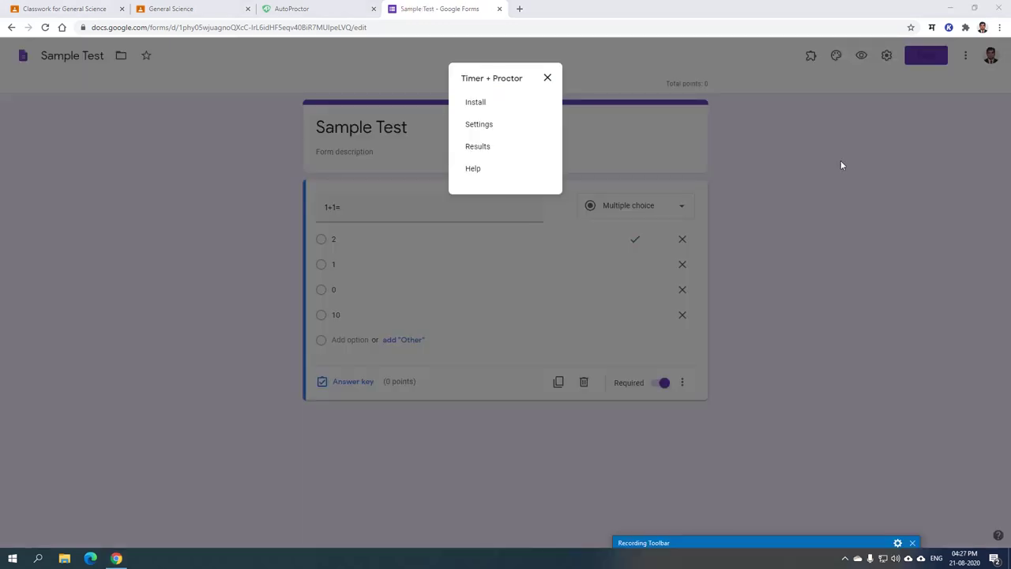
pyautogui.click(480, 127)
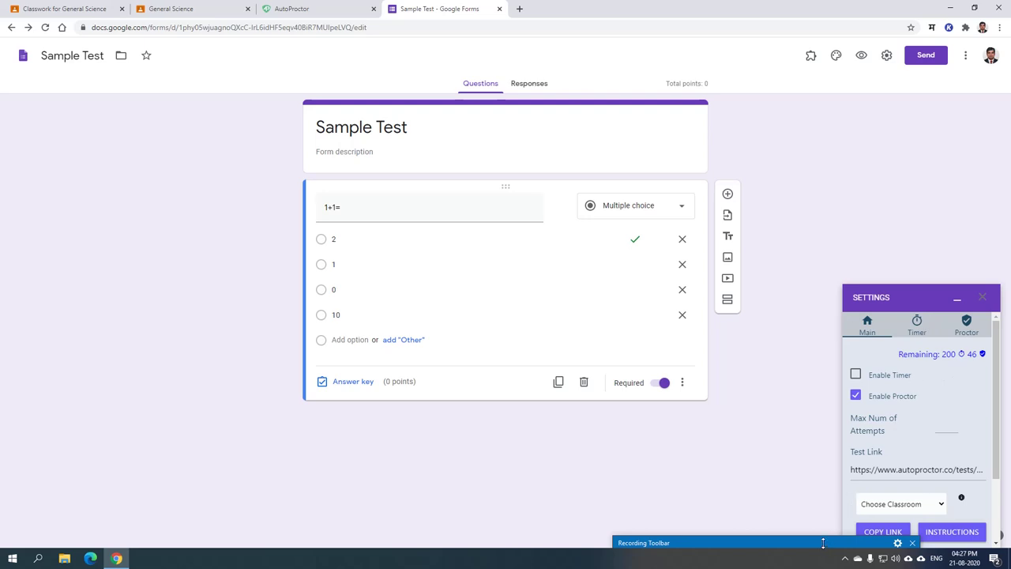
pyautogui.moveTo(823, 542); pyautogui.dragTo(686, 555)
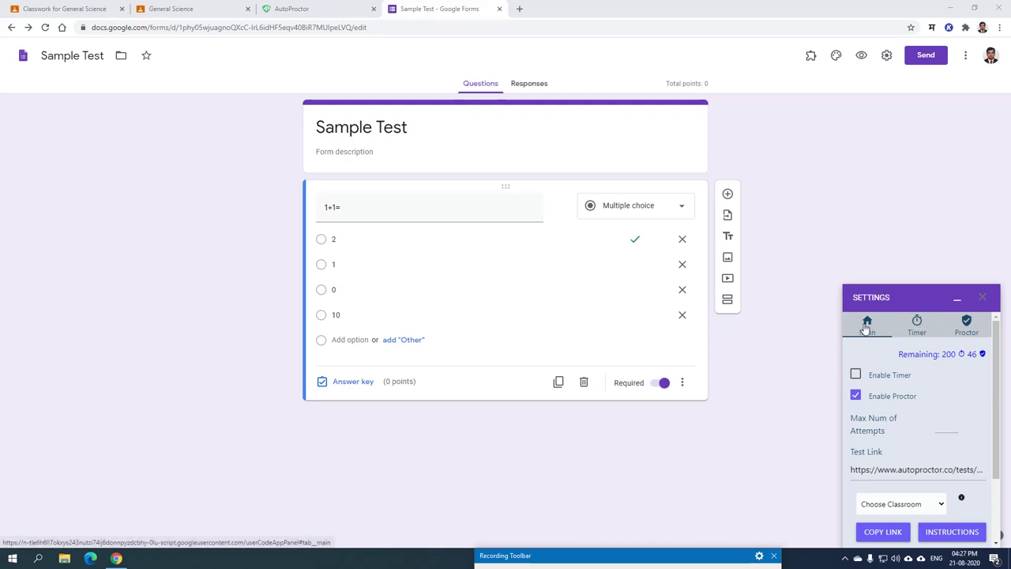
# Look through the timer and proctor options, then enable the timer and set the maximum number of attempts to 3.
pyautogui.click(916, 325)
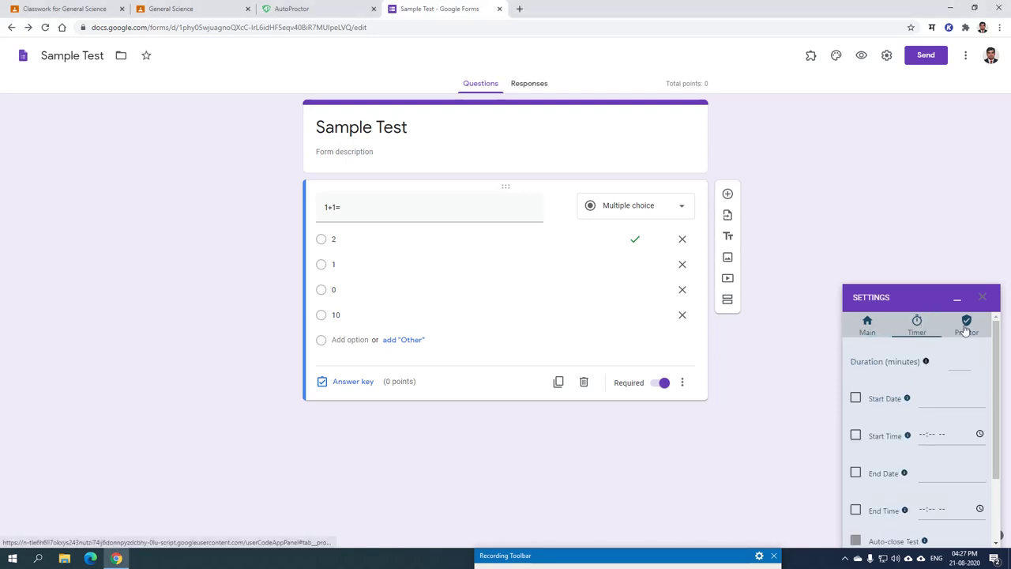
pyautogui.click(965, 328)
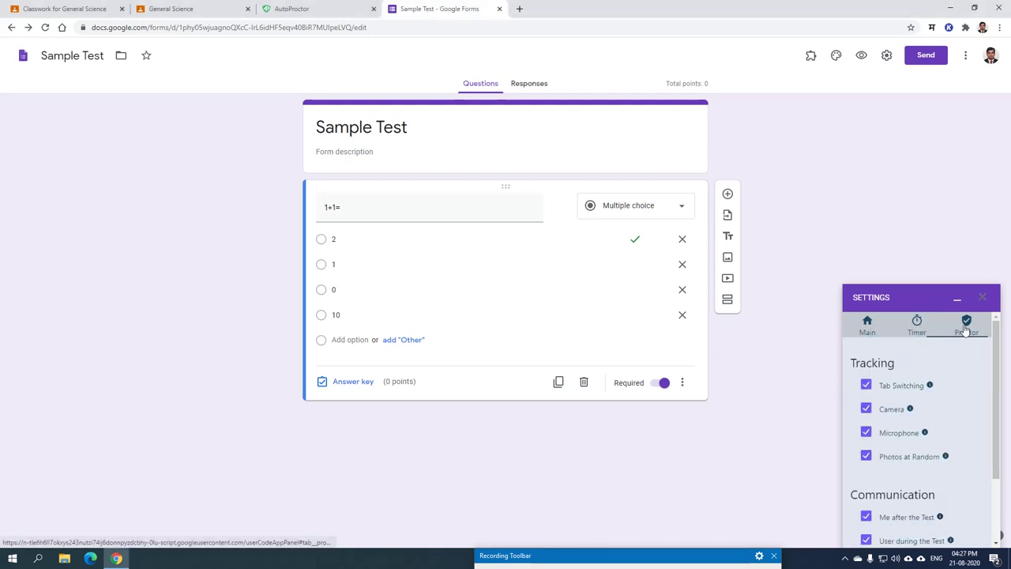
pyautogui.click(868, 326)
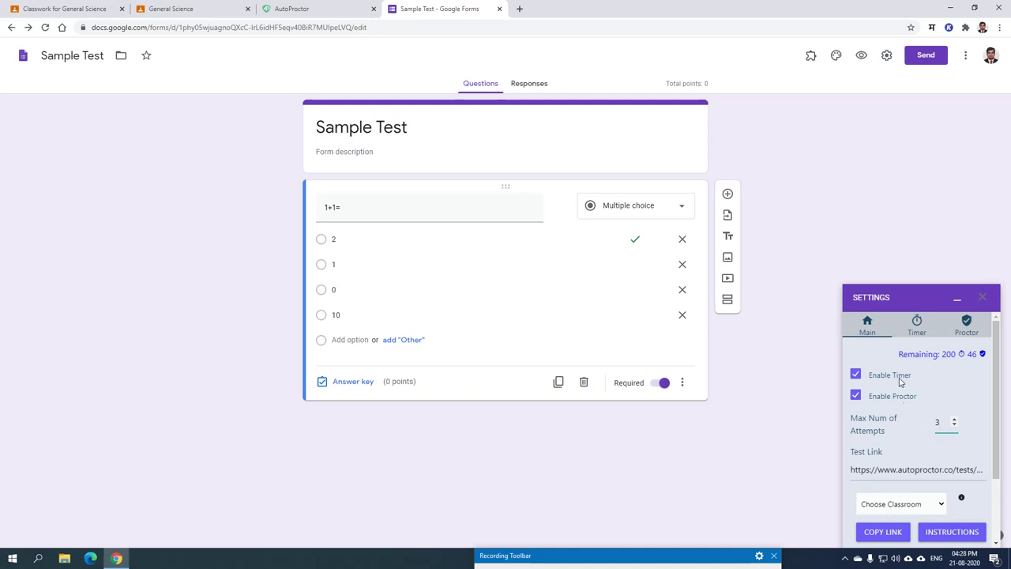
# Set the test duration to 30 minutes and enable a start date of Aug 21, 2020 with start time 04:30 PM.
pyautogui.click(916, 325)
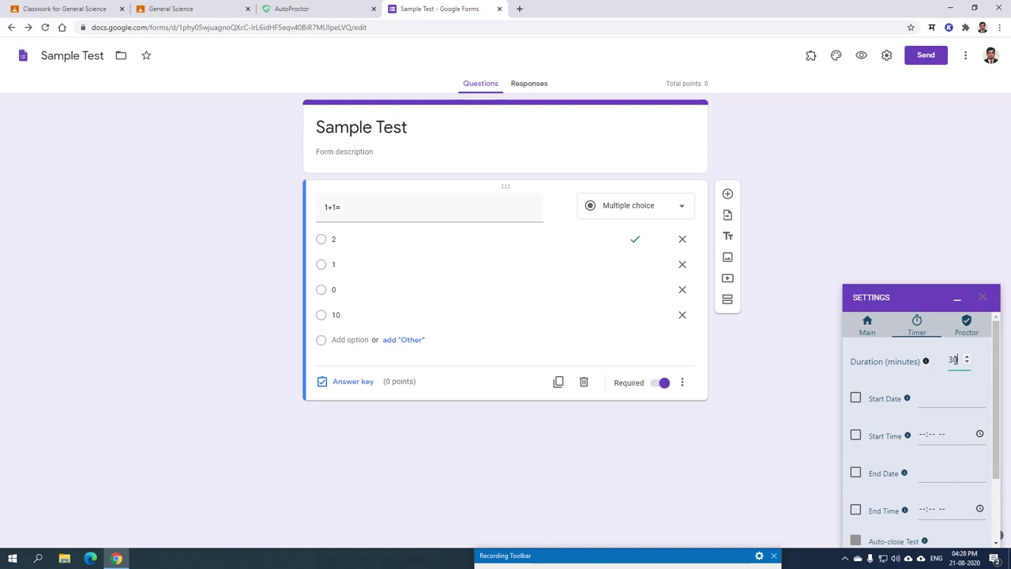
pyautogui.click(855, 399)
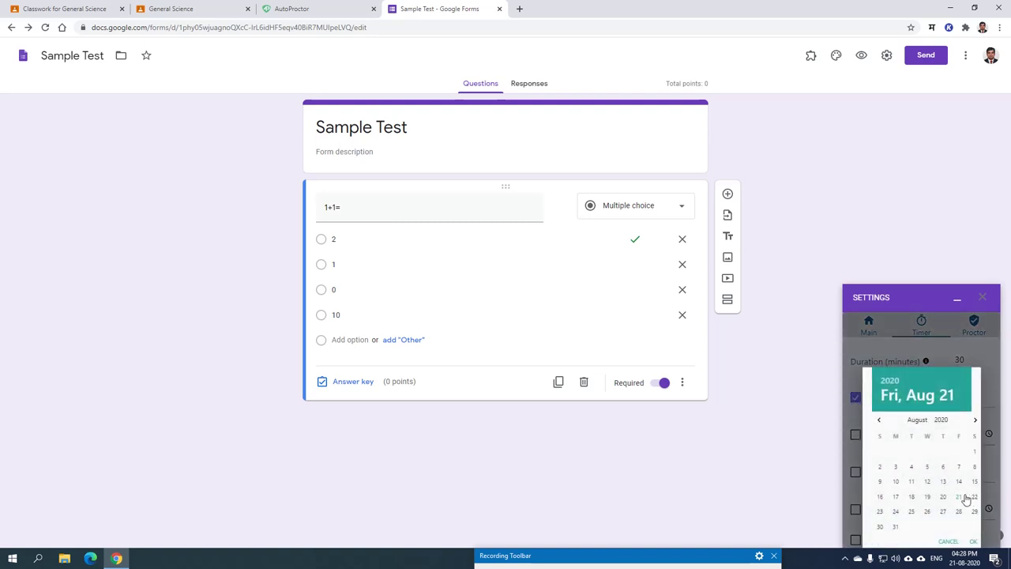
pyautogui.click(960, 499)
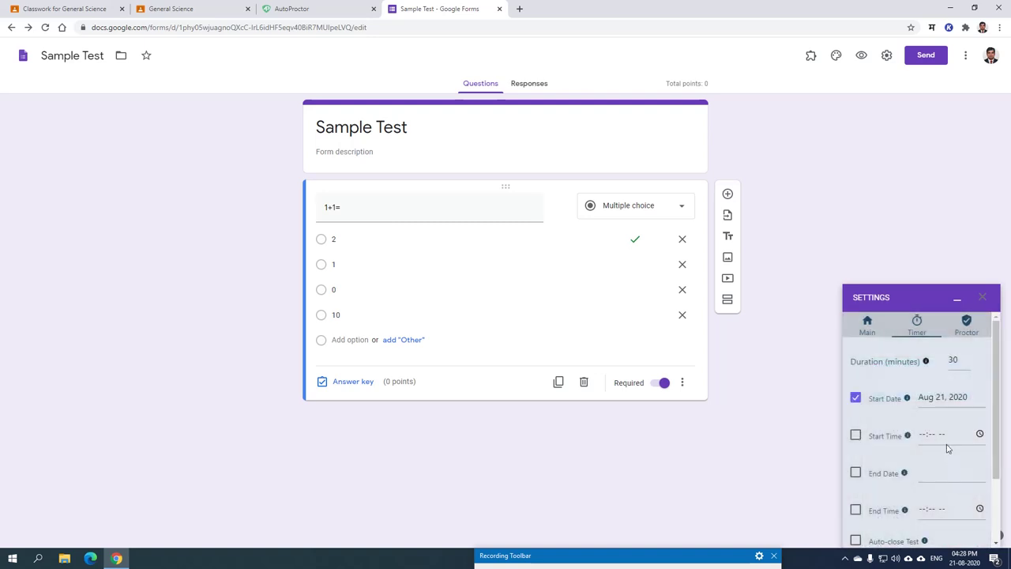
pyautogui.click(856, 435)
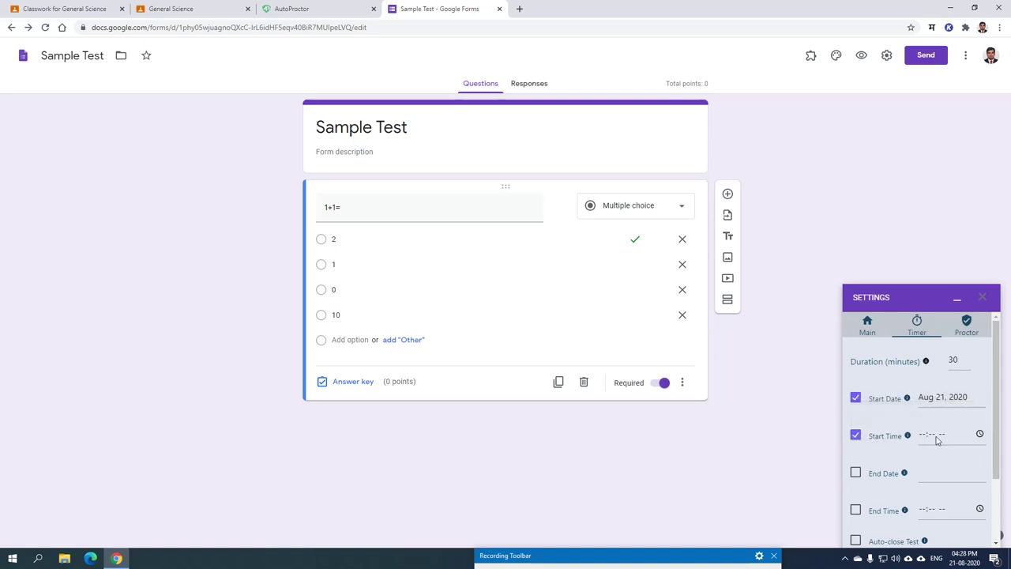
pyautogui.click(981, 436)
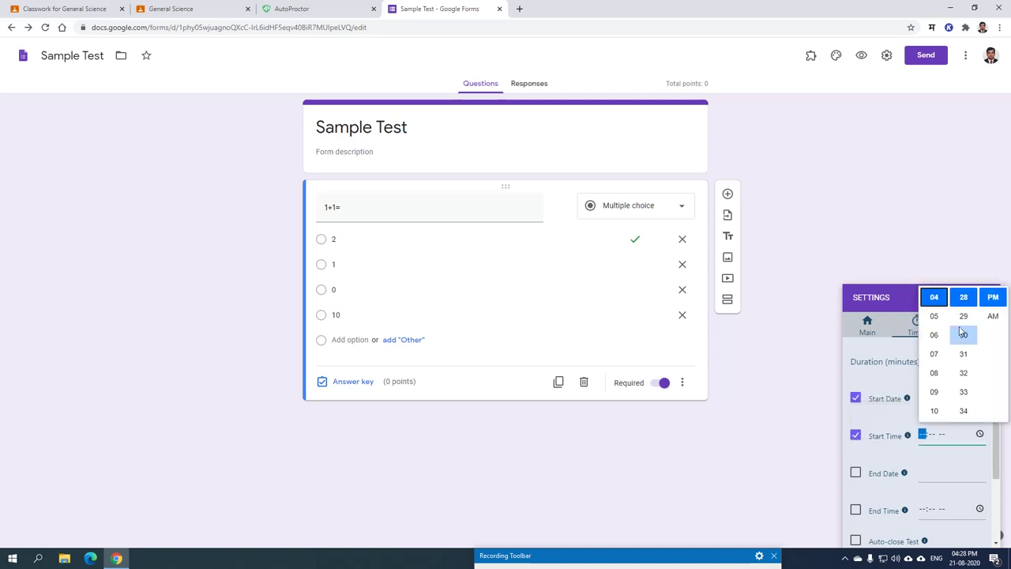
pyautogui.click(963, 334)
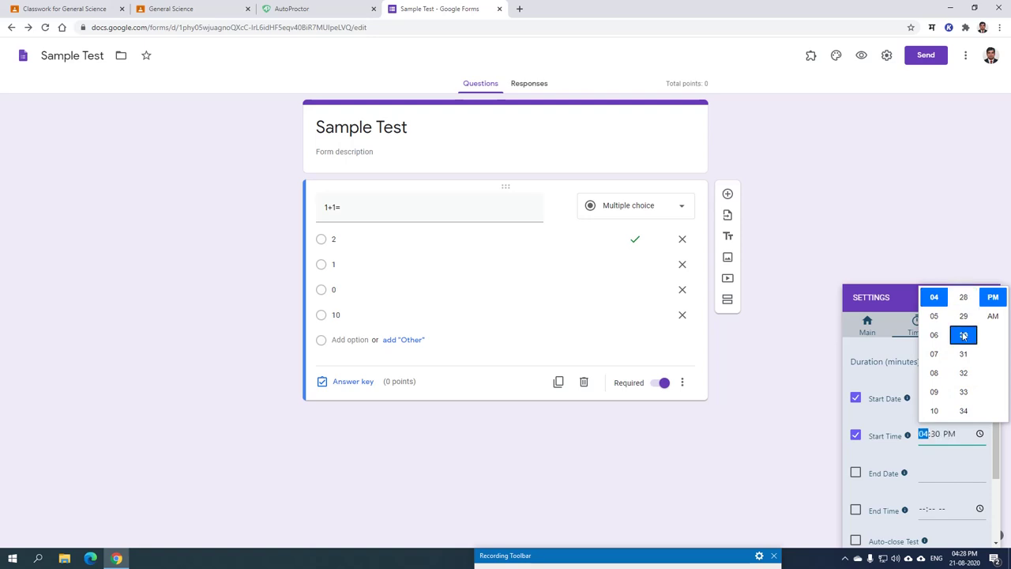
pyautogui.click(987, 468)
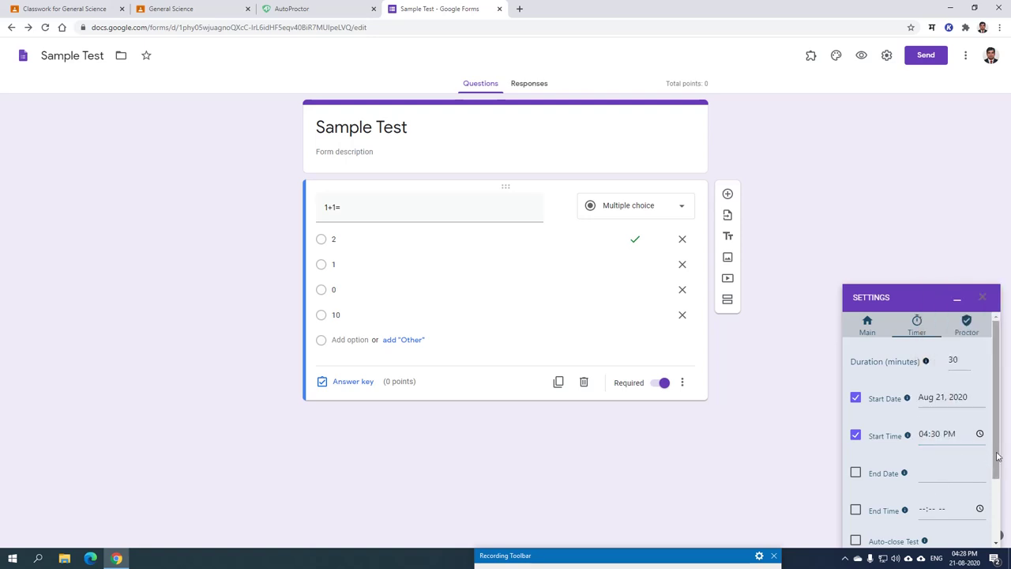
# Enable the test's end date and set it to Aug 21, 2020.
pyautogui.click(856, 473)
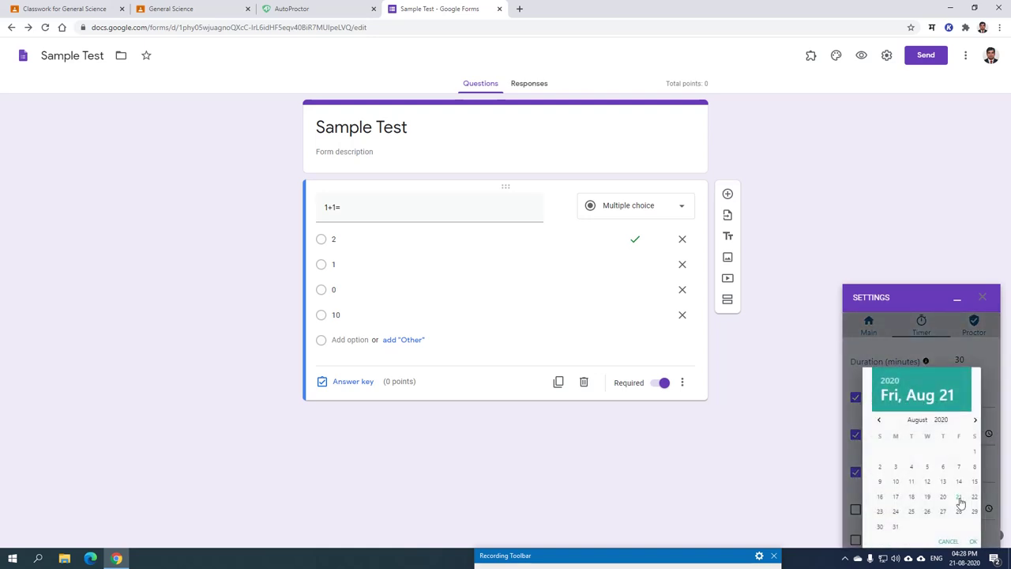
pyautogui.click(974, 541)
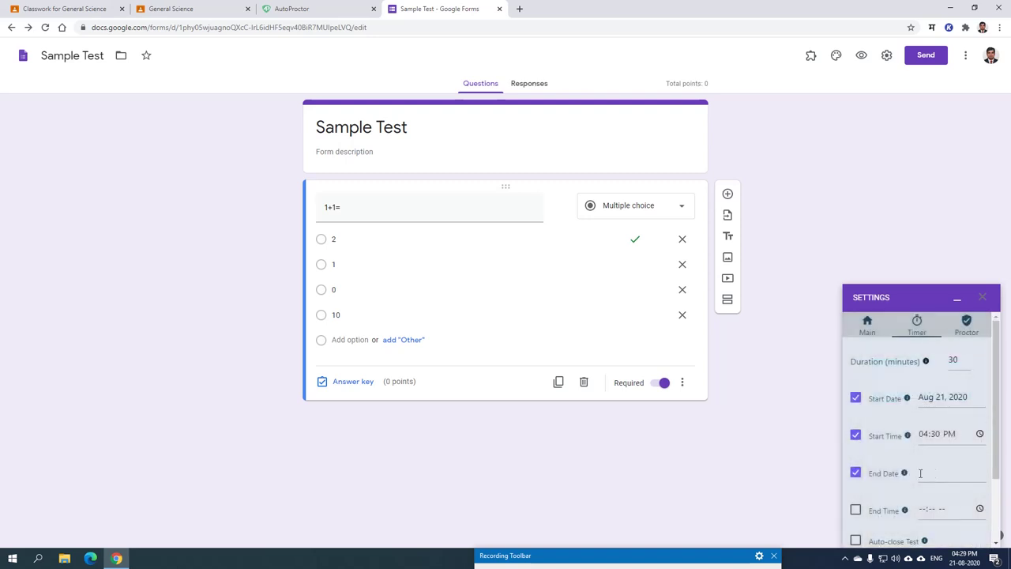
pyautogui.moveTo(905, 475)
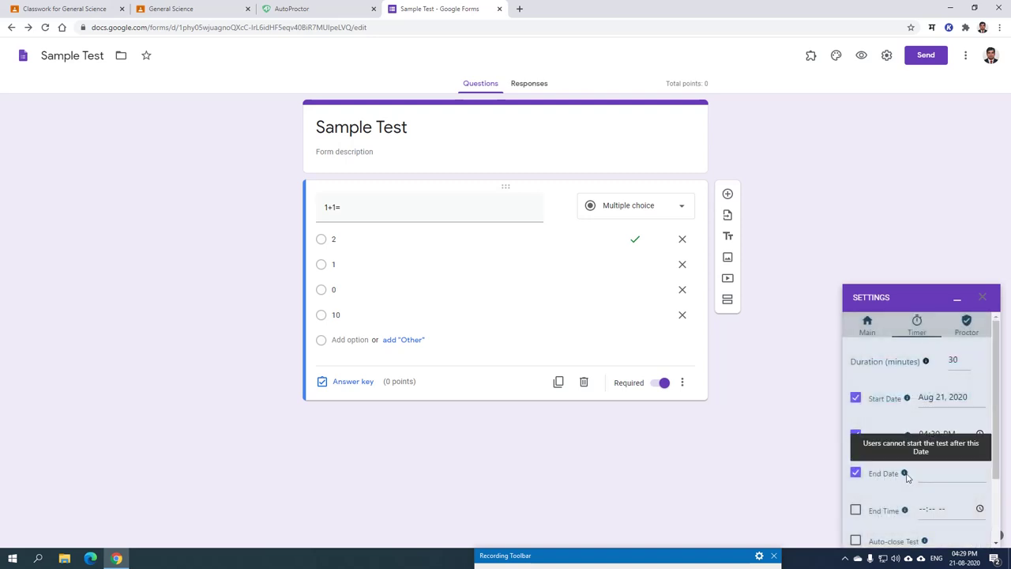
pyautogui.click(857, 473)
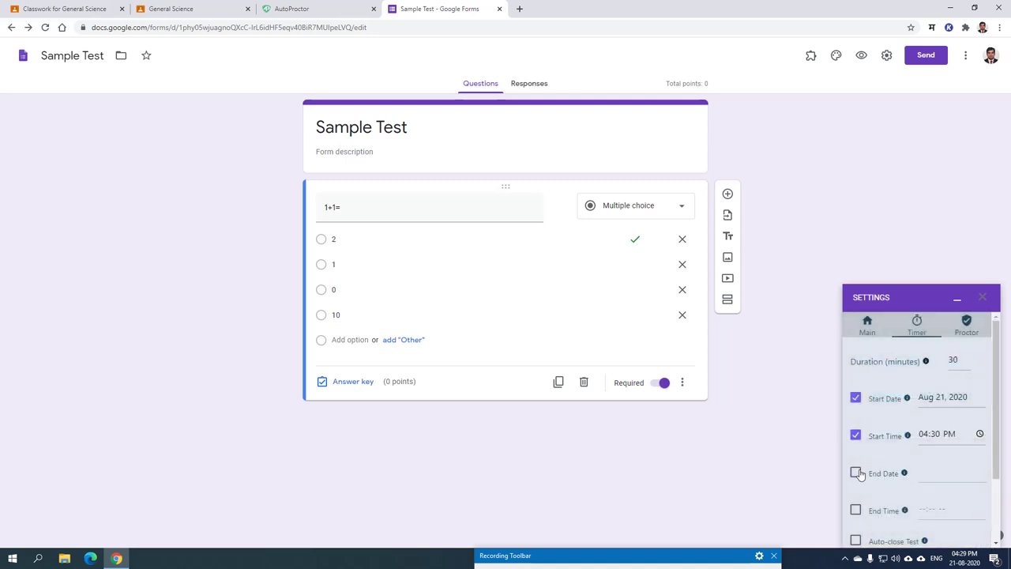
pyautogui.click(858, 473)
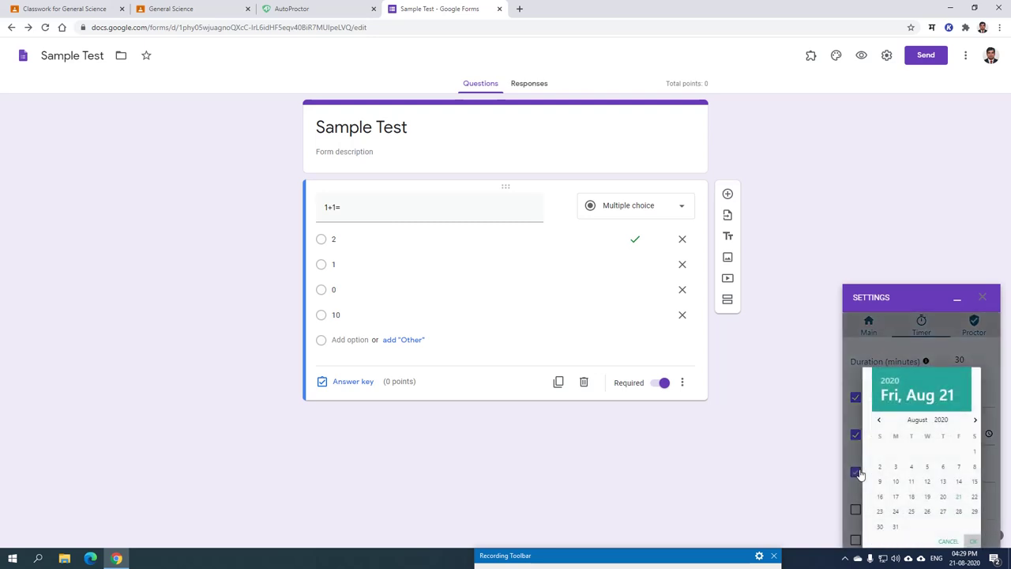
pyautogui.click(957, 496)
# Enable the test's end time and set it to 04:58 PM.
pyautogui.scroll(-2, 940, 482)
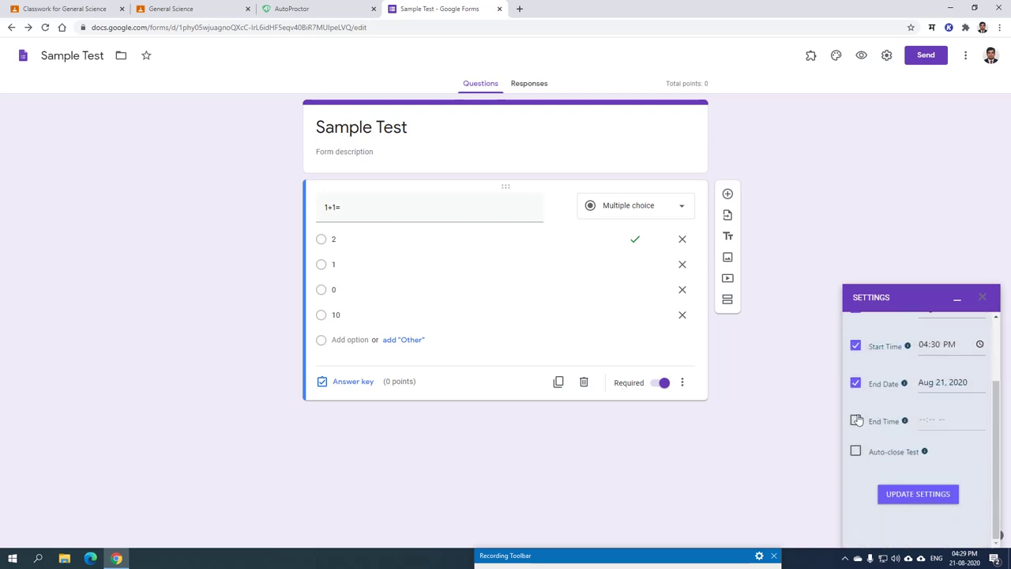
pyautogui.click(857, 419)
pyautogui.click(981, 421)
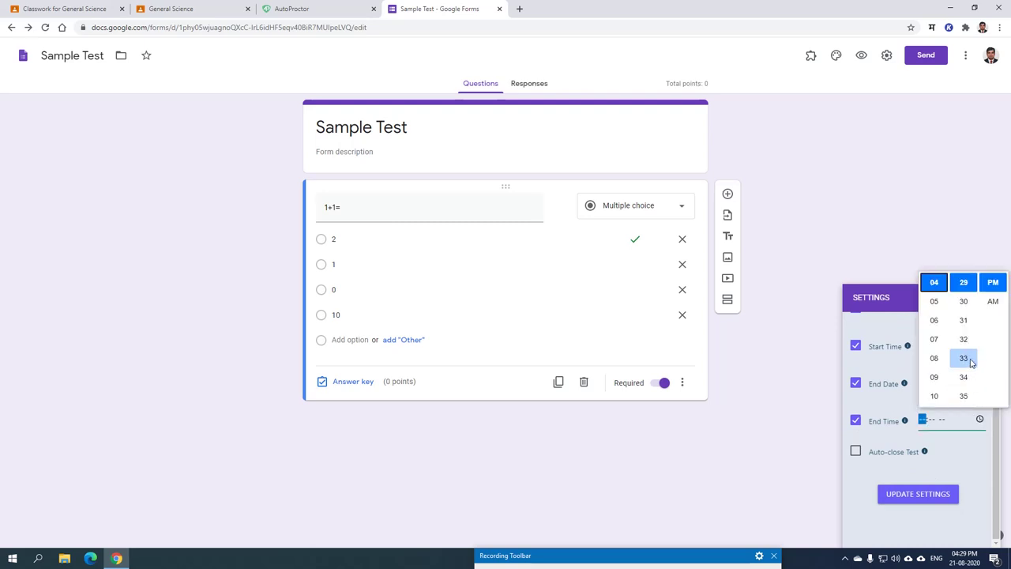
pyautogui.scroll(-3, 976, 361)
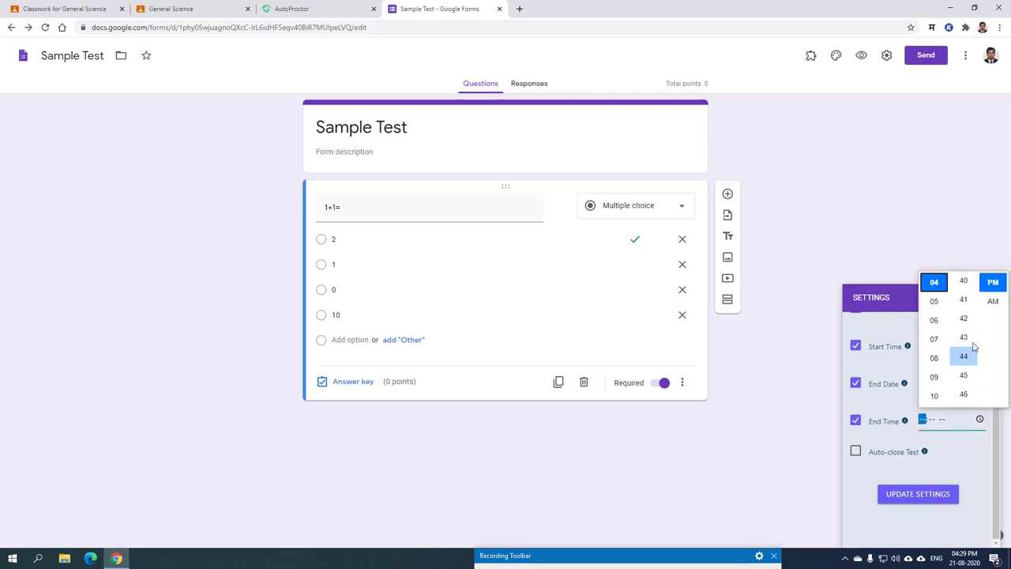
pyautogui.scroll(-6, 968, 356)
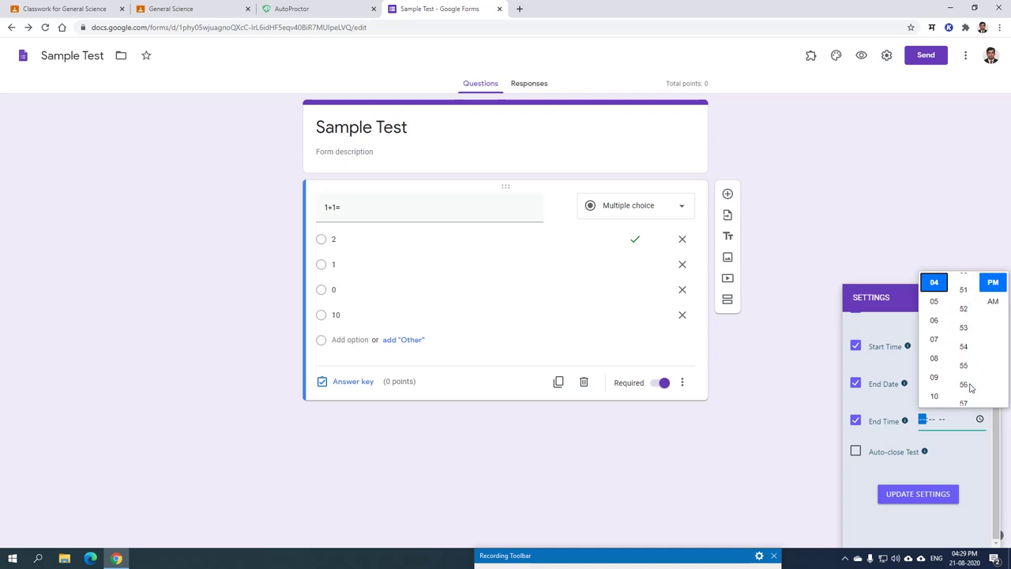
pyautogui.scroll(3, 970, 387)
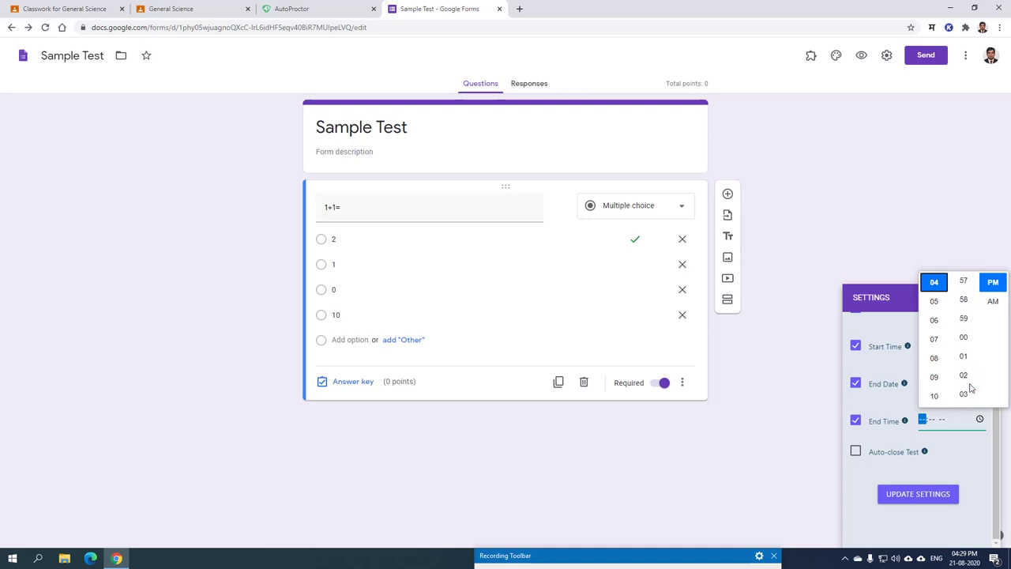
pyautogui.click(969, 395)
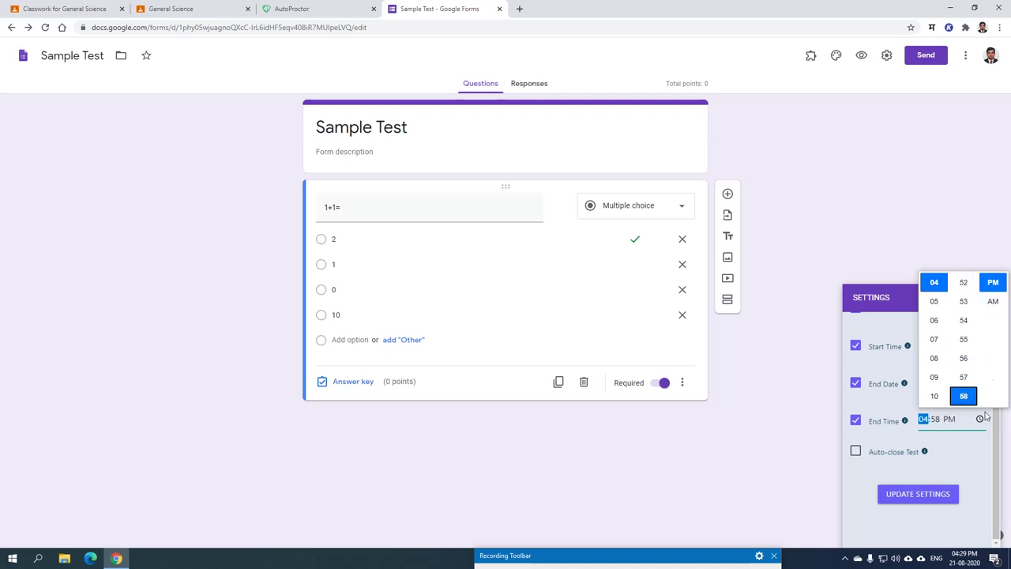
pyautogui.click(985, 466)
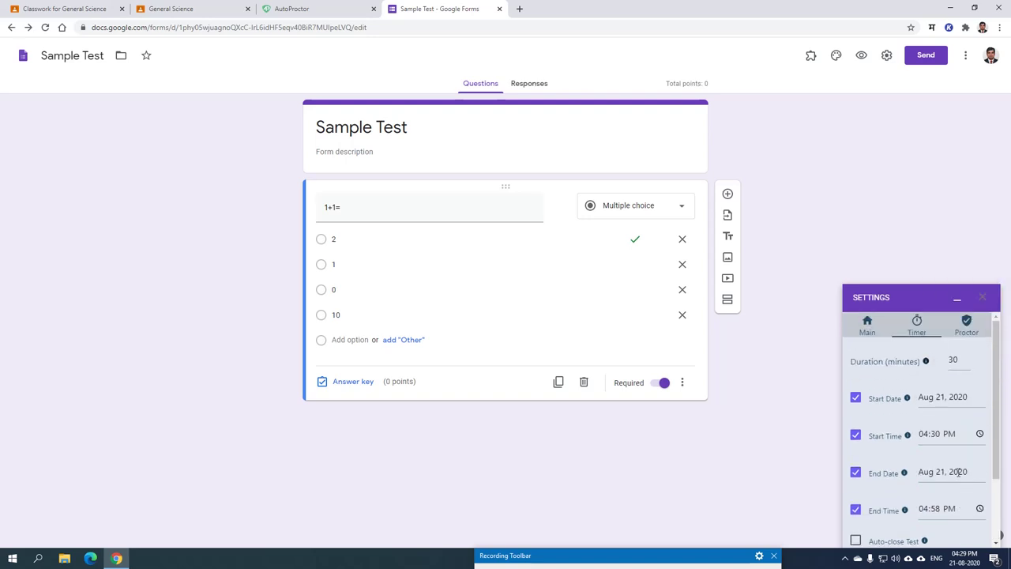
pyautogui.click(948, 494)
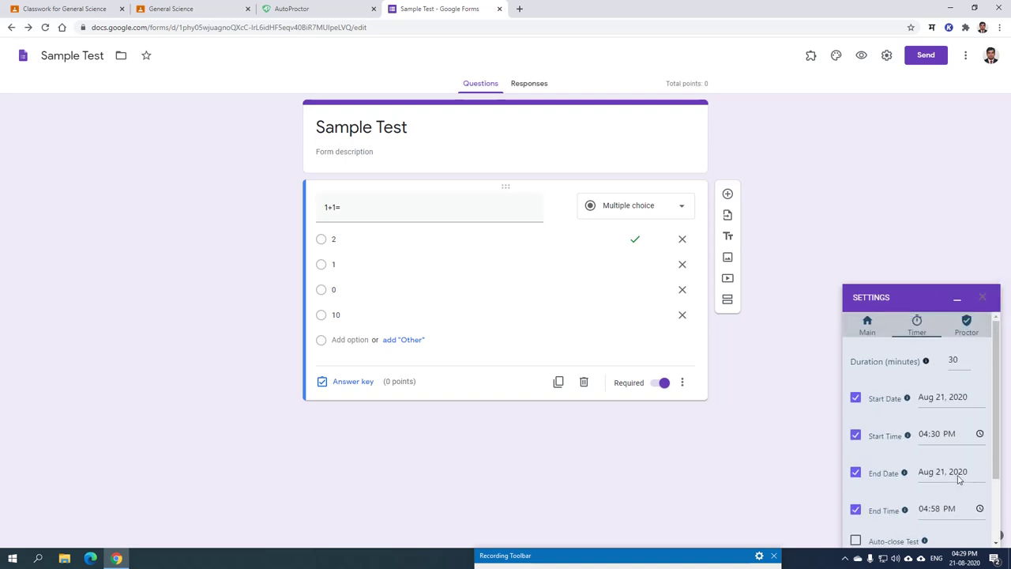
# Review the proctor's tracking and communication options with all of them enabled, and update the add-on settings.
pyautogui.click(968, 330)
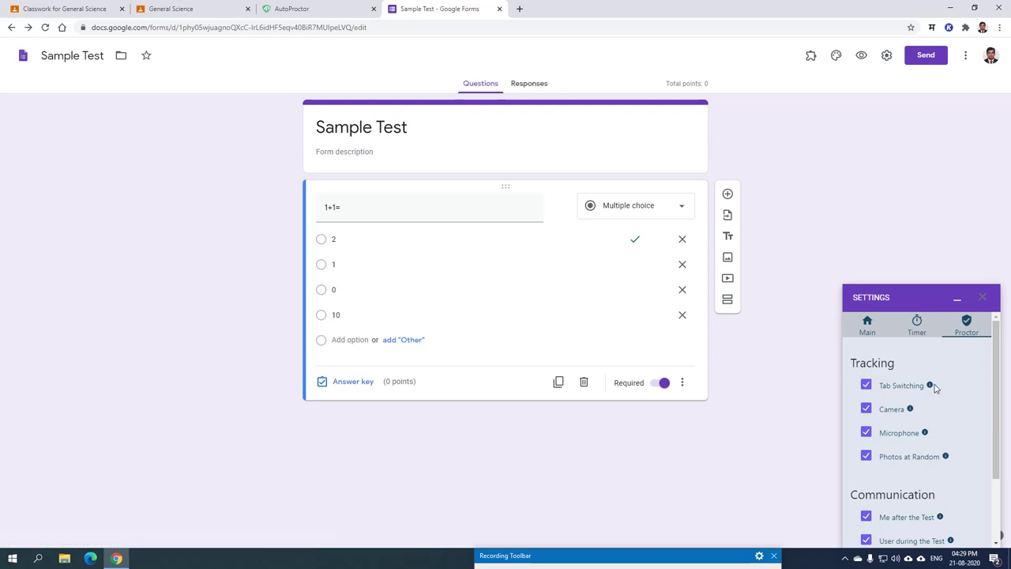
pyautogui.click(865, 387)
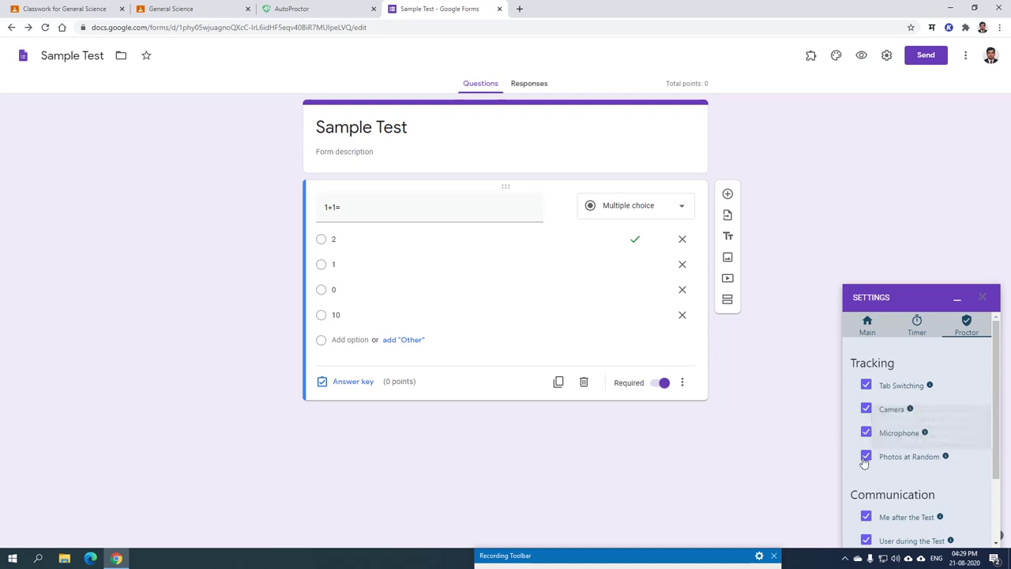
pyautogui.scroll(-2, 921, 476)
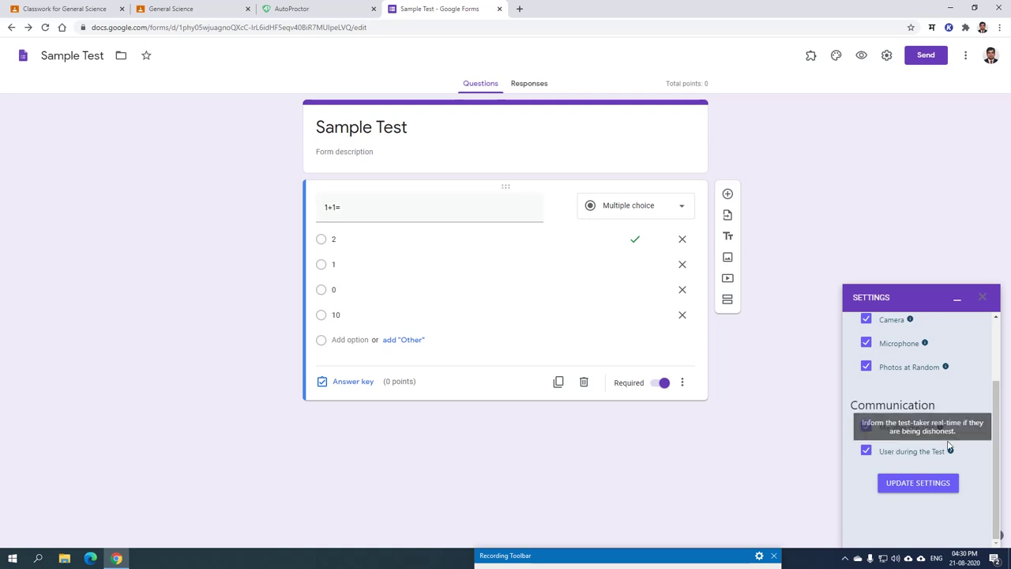
pyautogui.moveTo(939, 432)
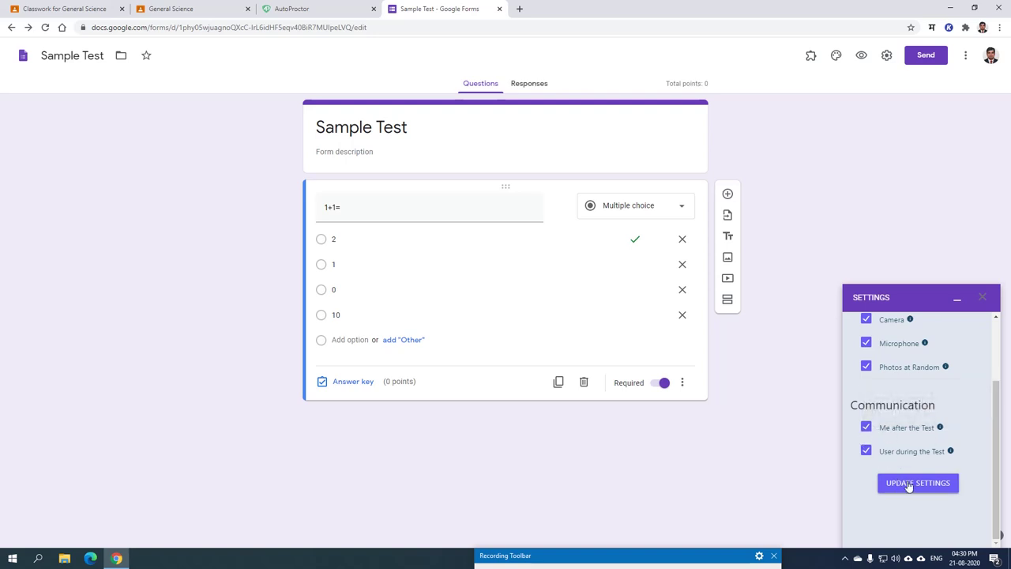
pyautogui.click(866, 427)
pyautogui.click(866, 427)
pyautogui.click(915, 479)
pyautogui.click(908, 478)
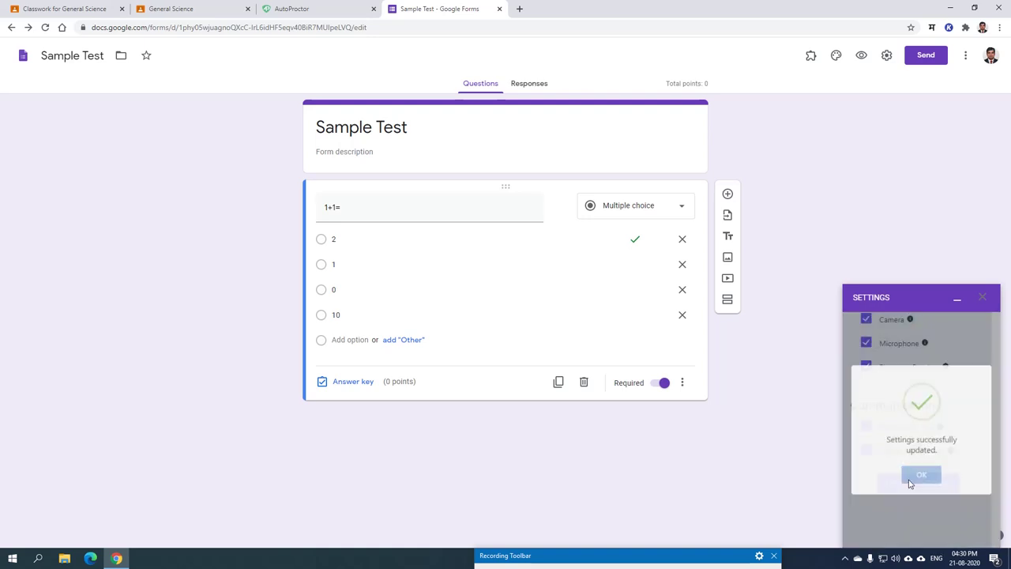
# Review the add-on's timer settings and choose General Science as the classroom for the test.
pyautogui.scroll(2, 919, 485)
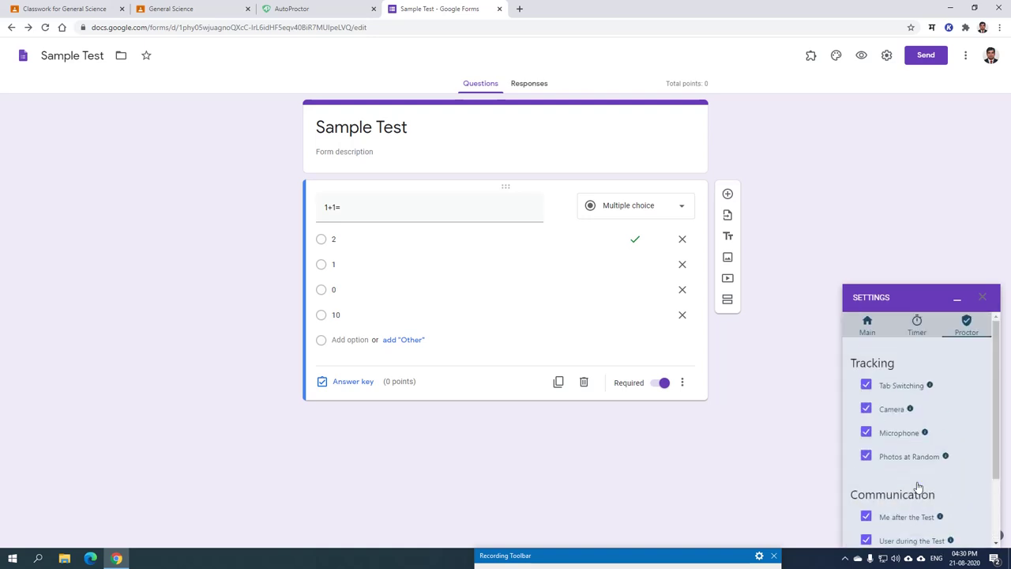
pyautogui.click(918, 324)
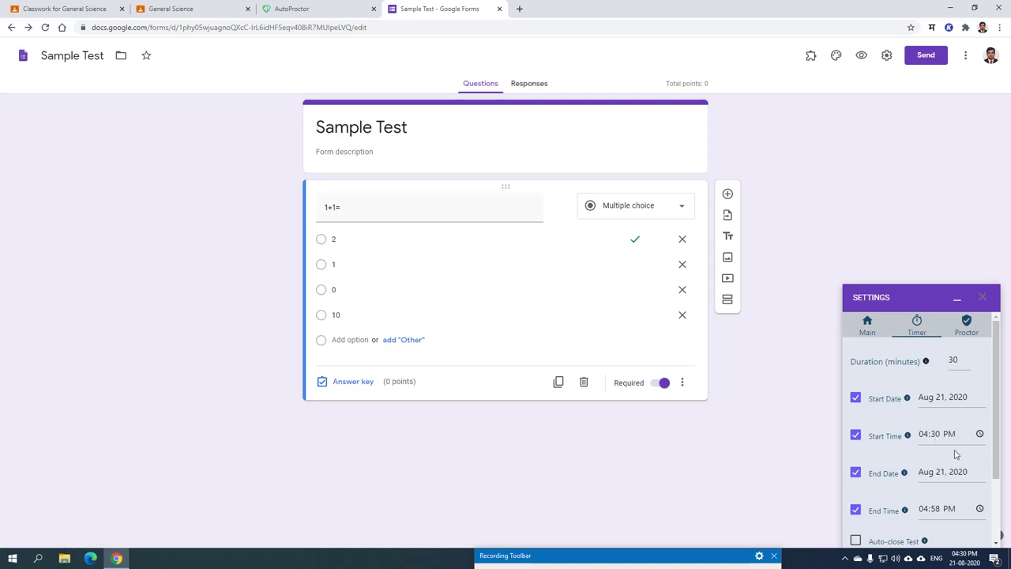
pyautogui.click(868, 326)
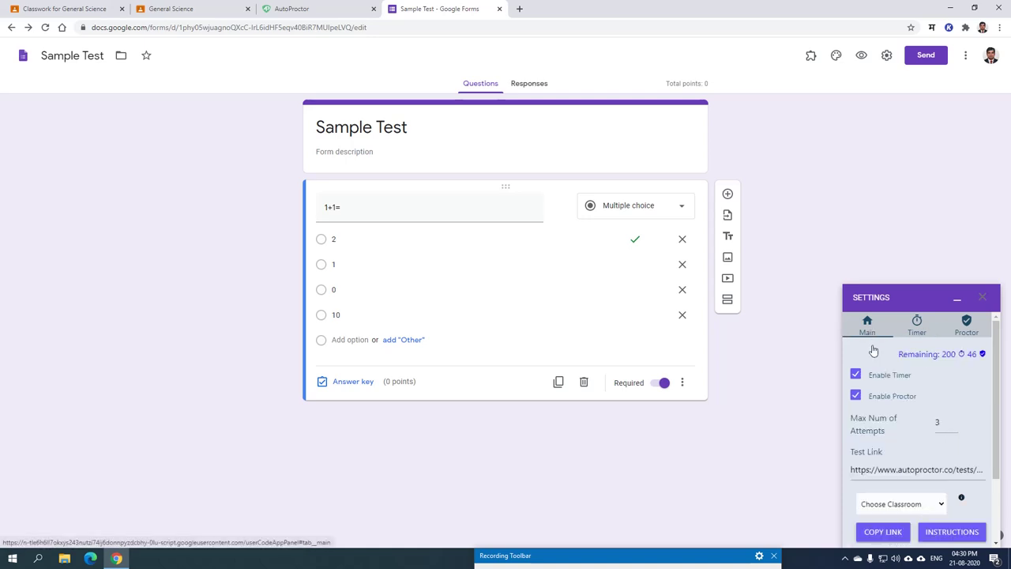
pyautogui.click(941, 505)
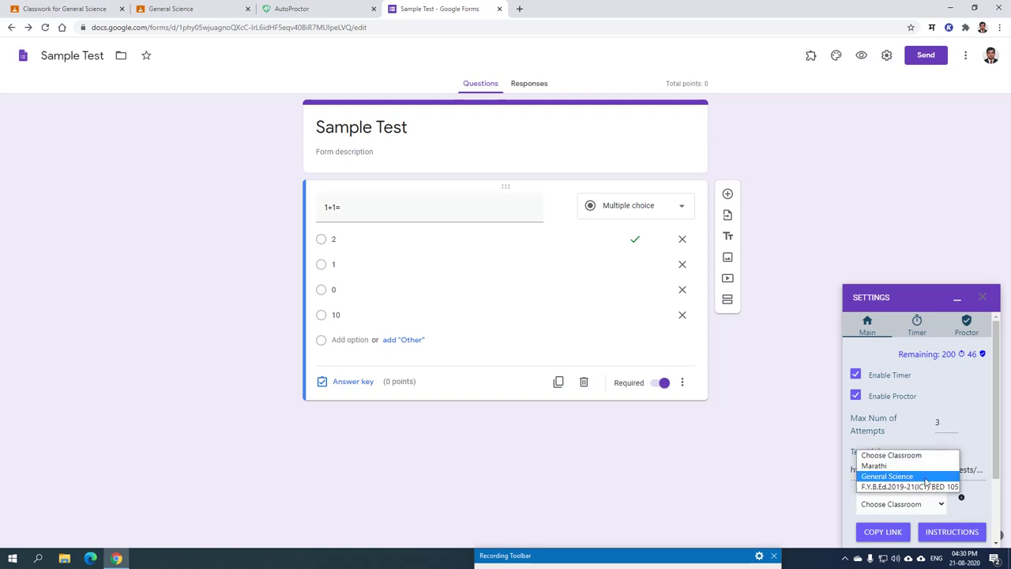
pyautogui.click(926, 477)
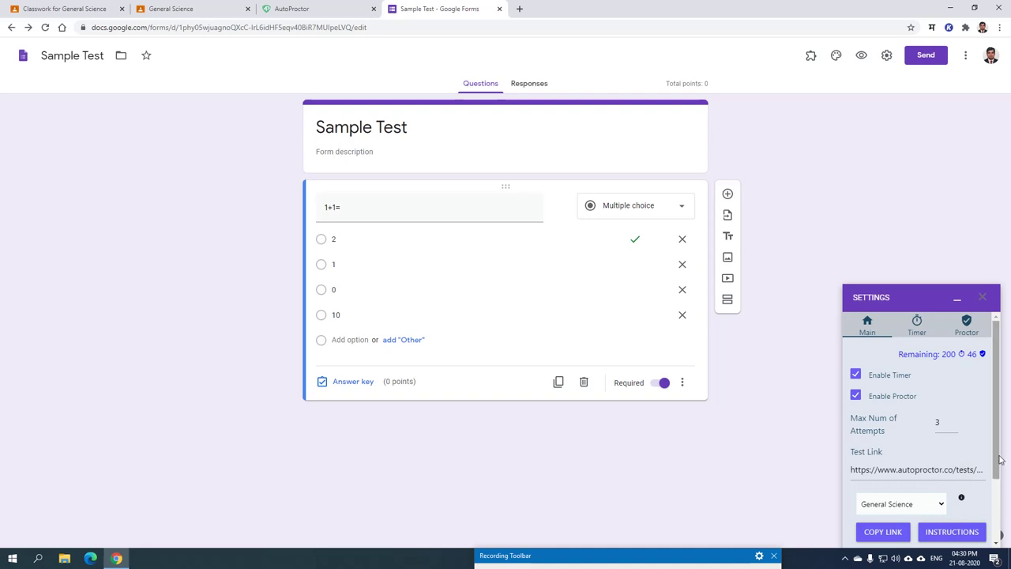
# Copy the test link and view the add-on's instructions page, closing it to return to the form.
pyautogui.scroll(-2, 997, 461)
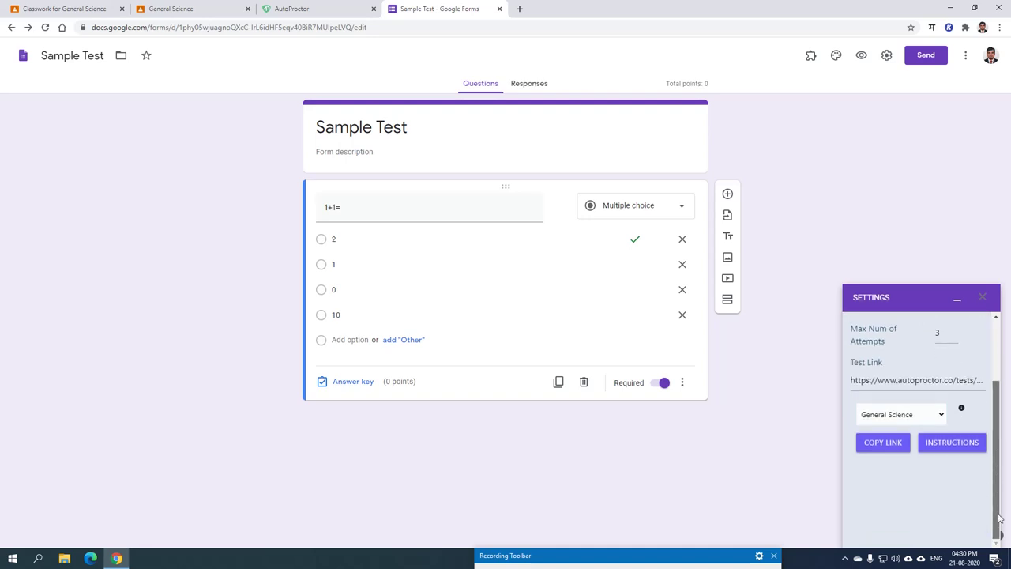
pyautogui.click(894, 445)
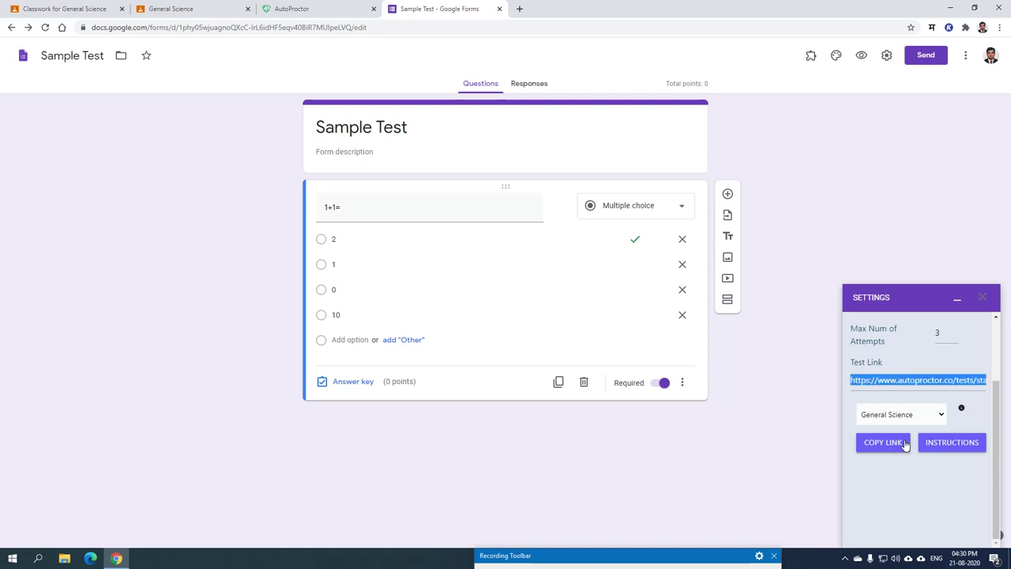
pyautogui.click(893, 445)
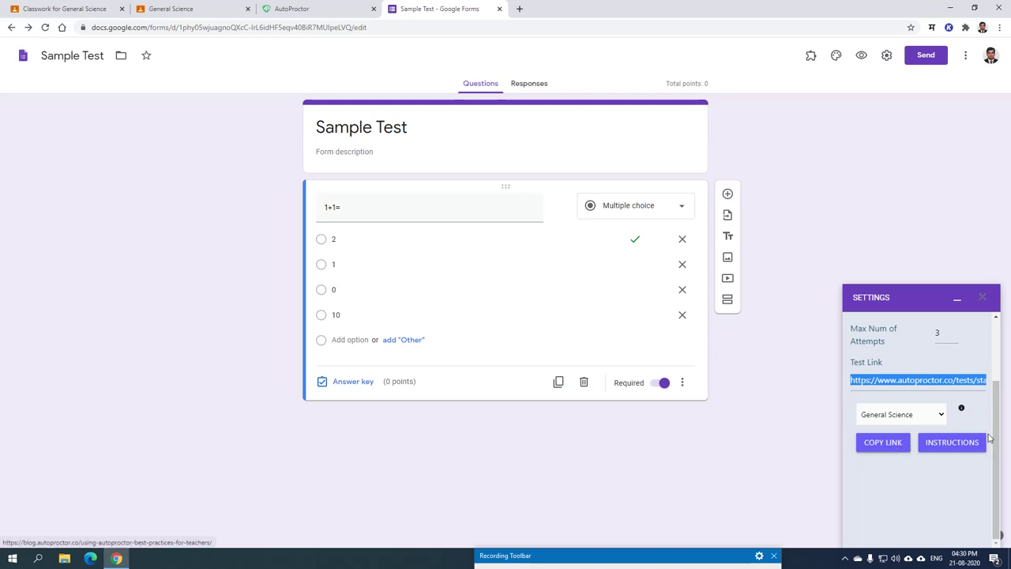
pyautogui.click(955, 447)
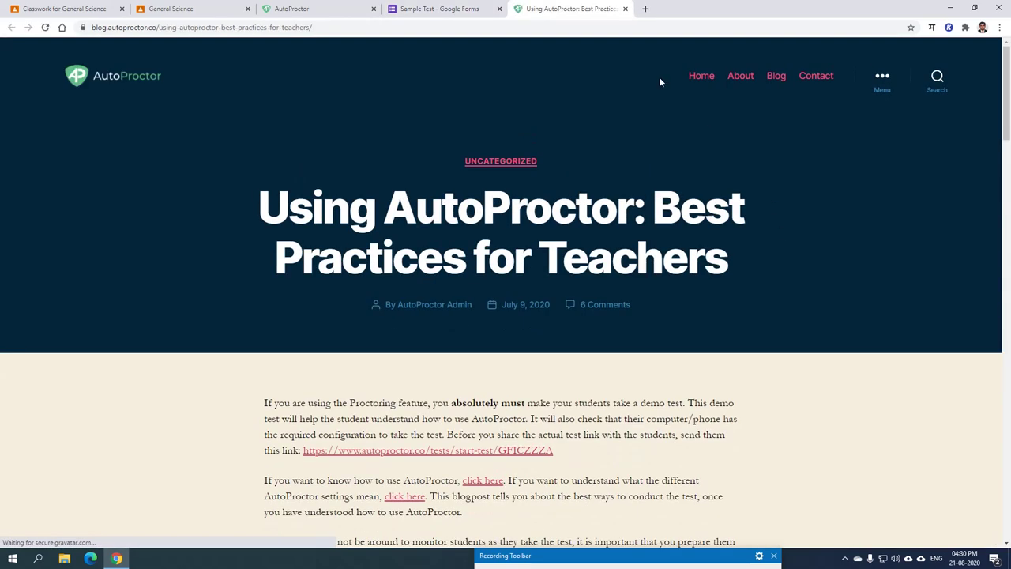
pyautogui.click(624, 9)
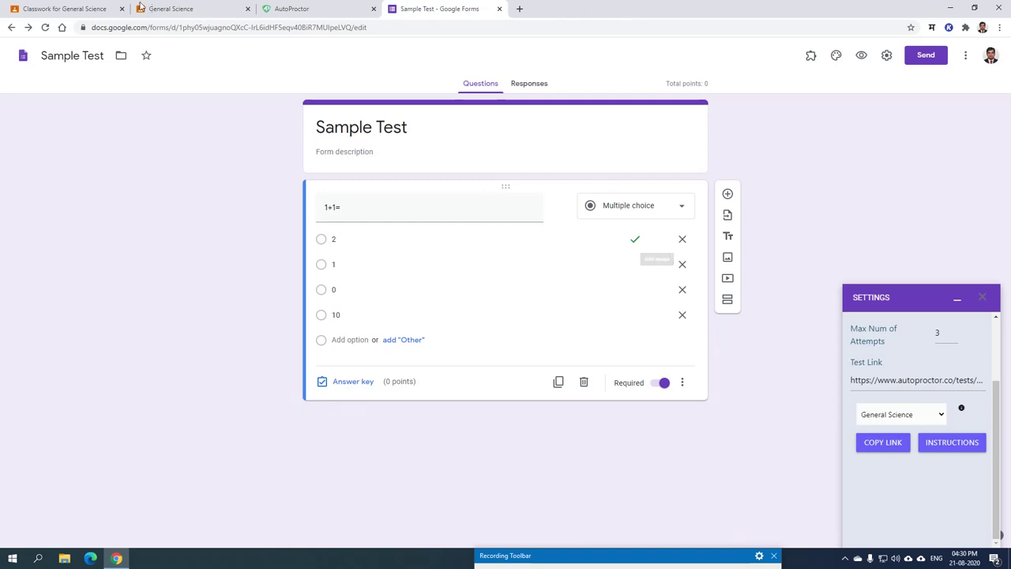
# Switch to the General Science classwork in Google Classroom and create a new assignment titled "sample test".
pyautogui.click(69, 9)
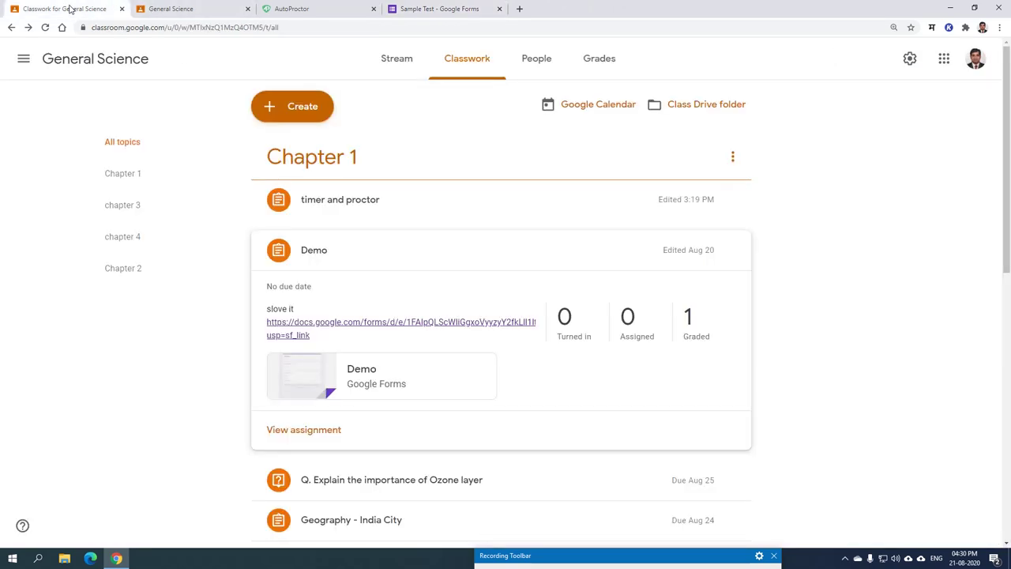
pyautogui.click(290, 107)
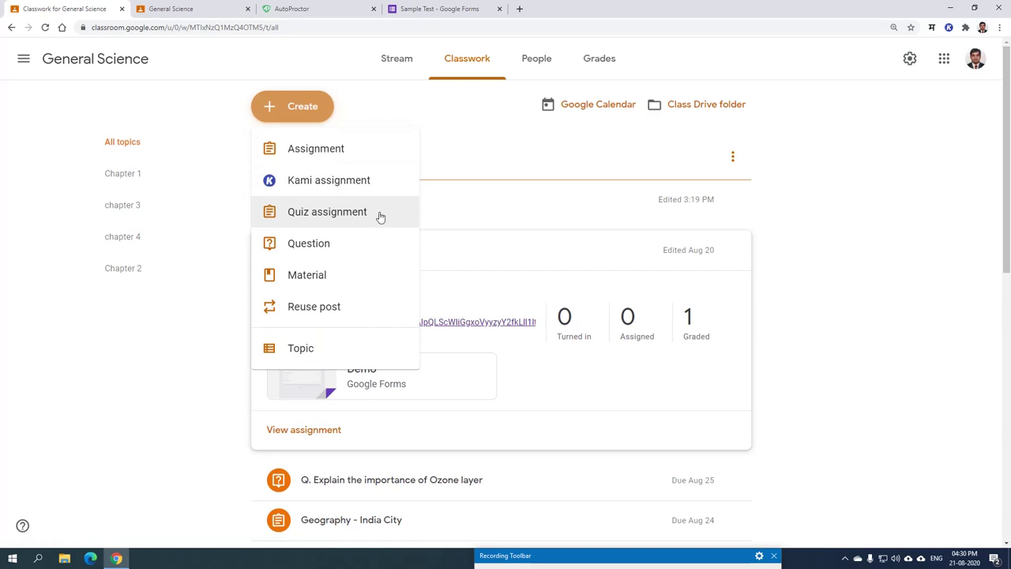
pyautogui.click(328, 149)
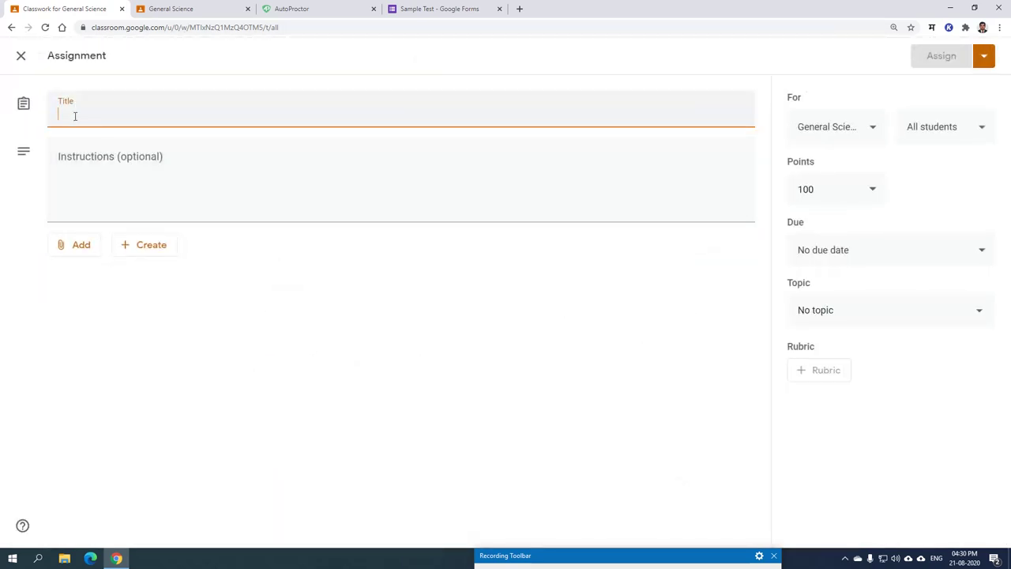
pyautogui.write('sample test')
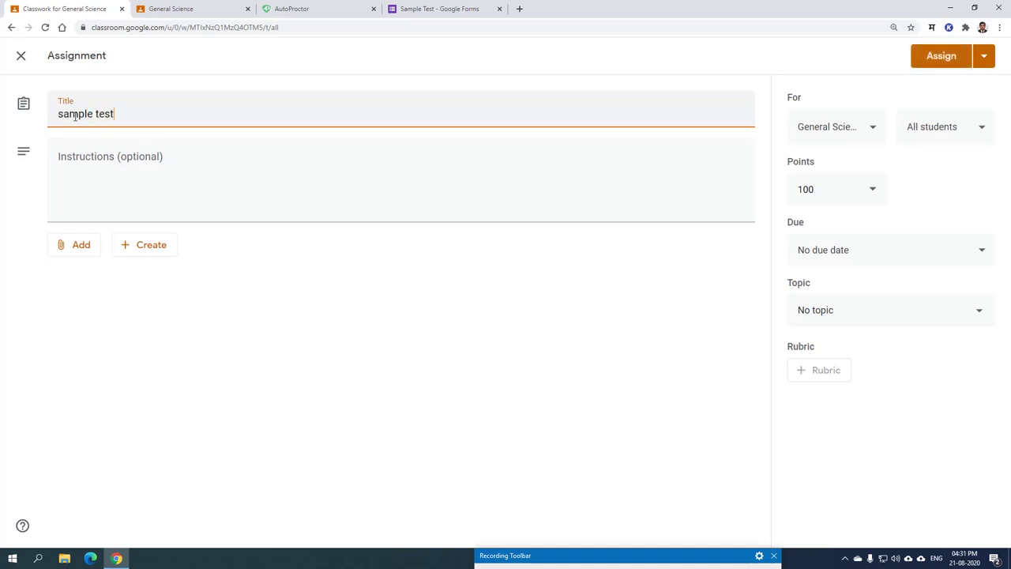
# Paste the copied test link into the assignment's instructions and assign it to all students.
pyautogui.click(76, 167)
pyautogui.rightClick(78, 169)
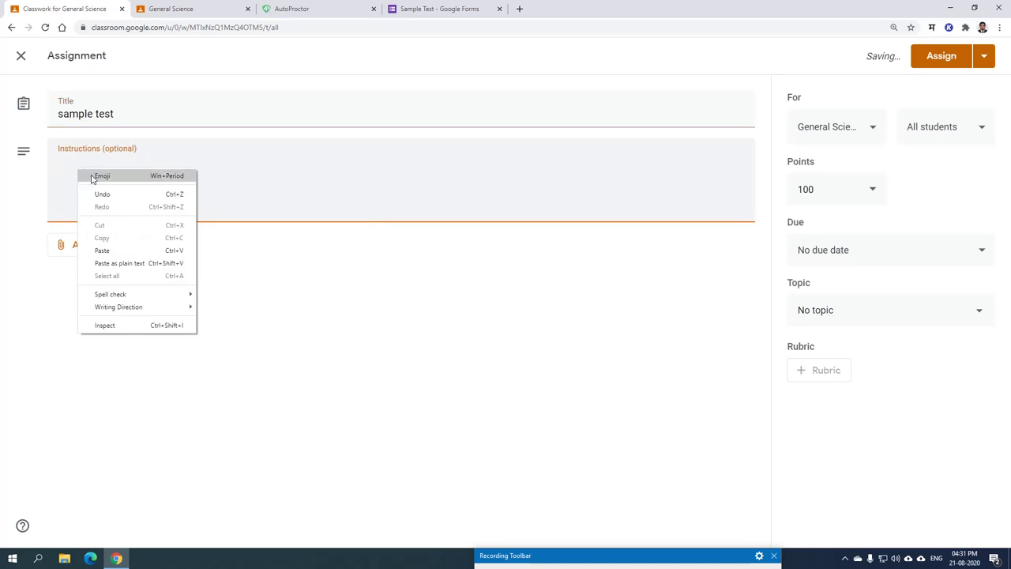
pyautogui.click(116, 250)
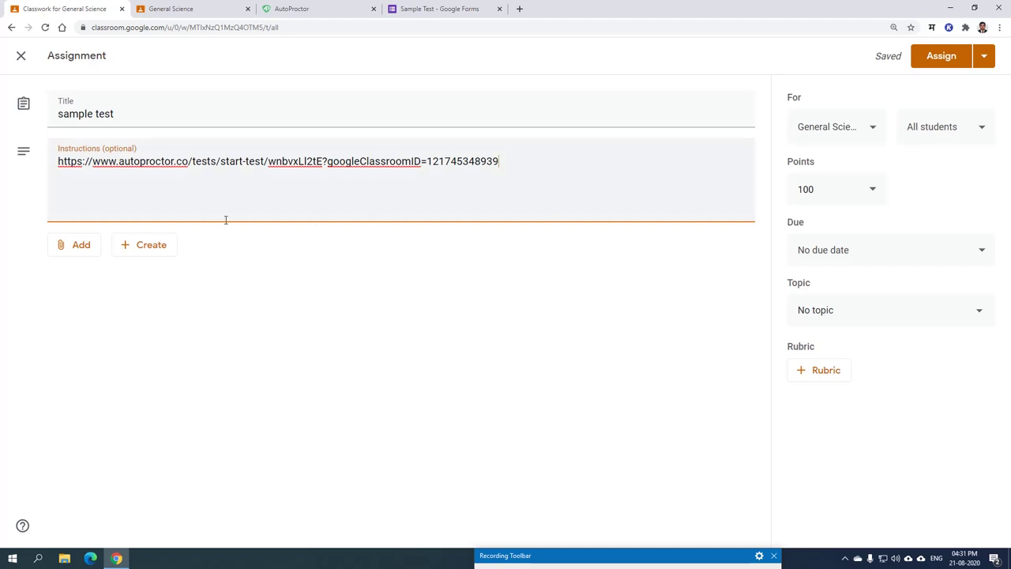
pyautogui.moveTo(191, 161); pyautogui.dragTo(92, 161)
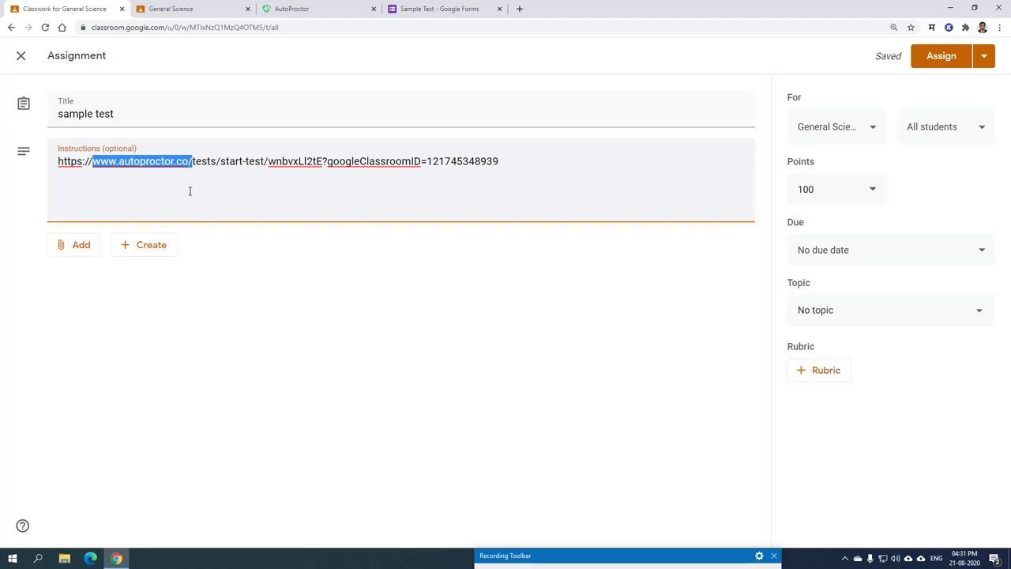
pyautogui.click(320, 195)
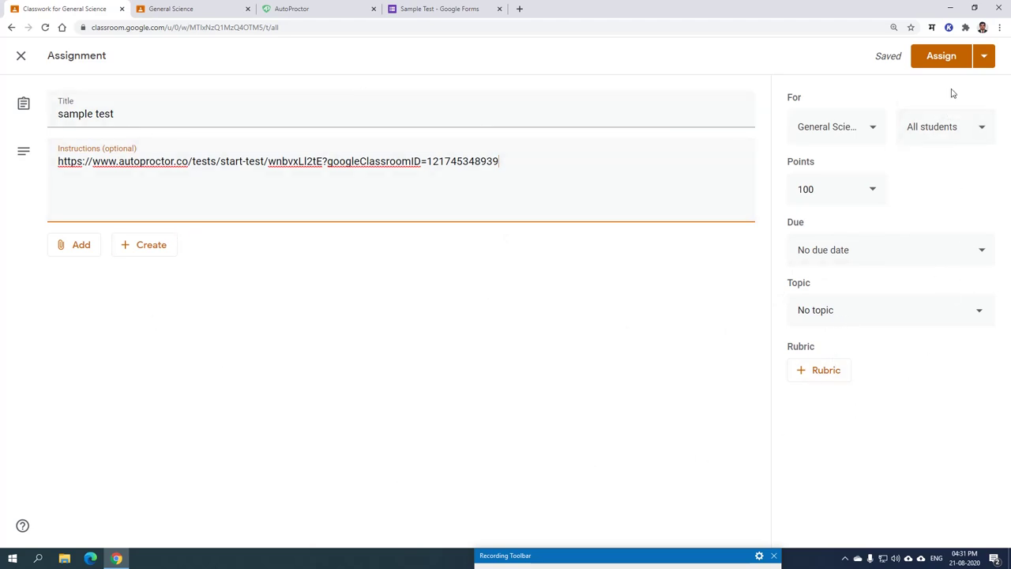
pyautogui.click(946, 61)
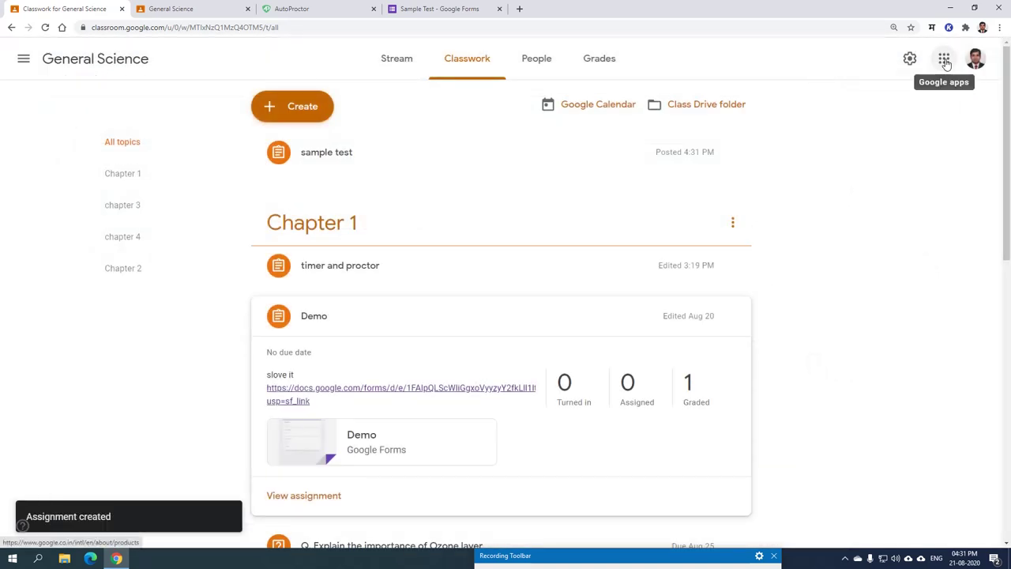
# Switch to the student's General Science class, refresh the stream and open the "sample test" assignment.
pyautogui.click(174, 10)
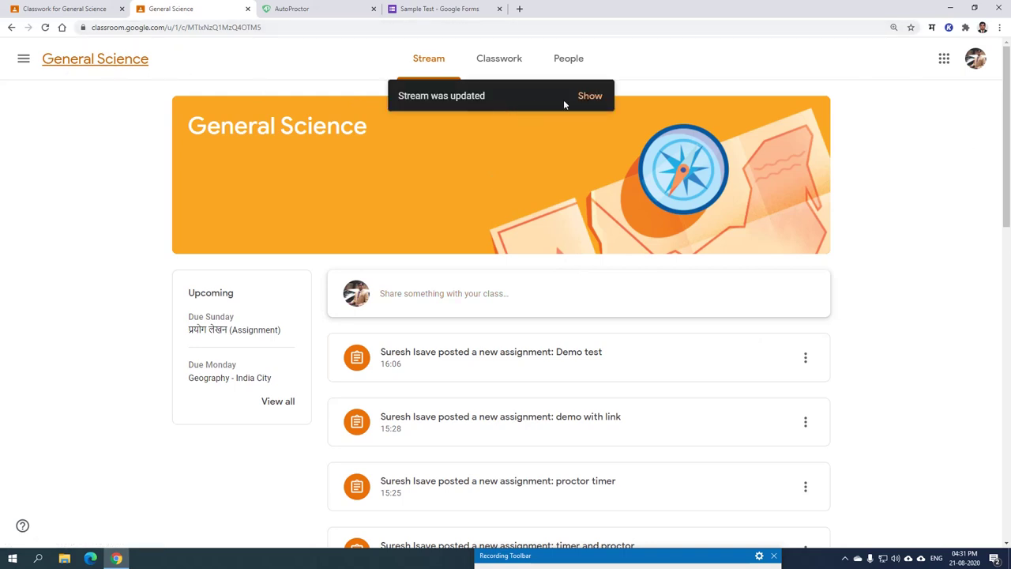
pyautogui.click(590, 97)
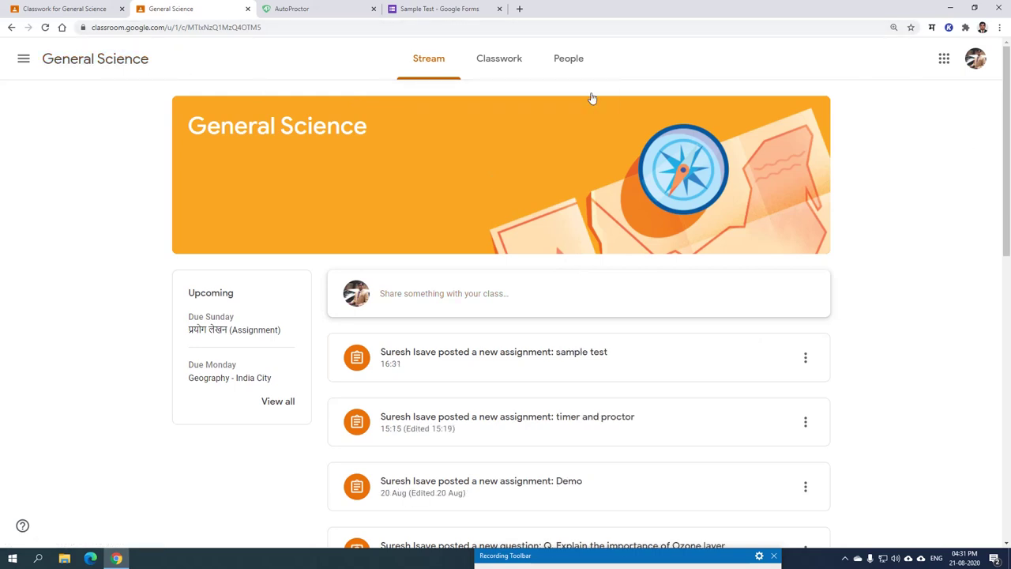
pyautogui.click(520, 349)
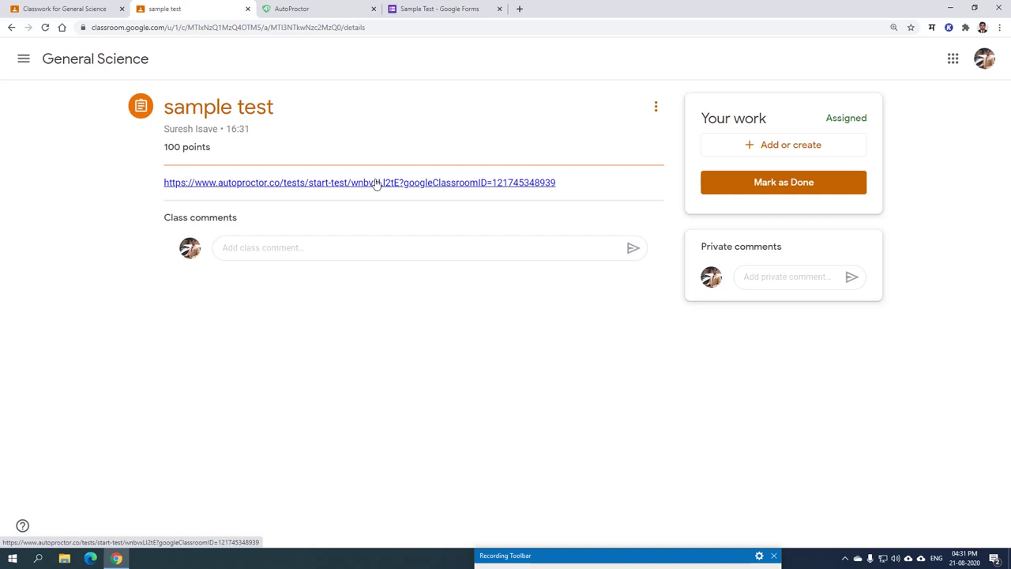
# Follow the assignment's test link, acknowledge the how-to video and confirm the closing of other tabs to start the proctored test.
pyautogui.click(377, 183)
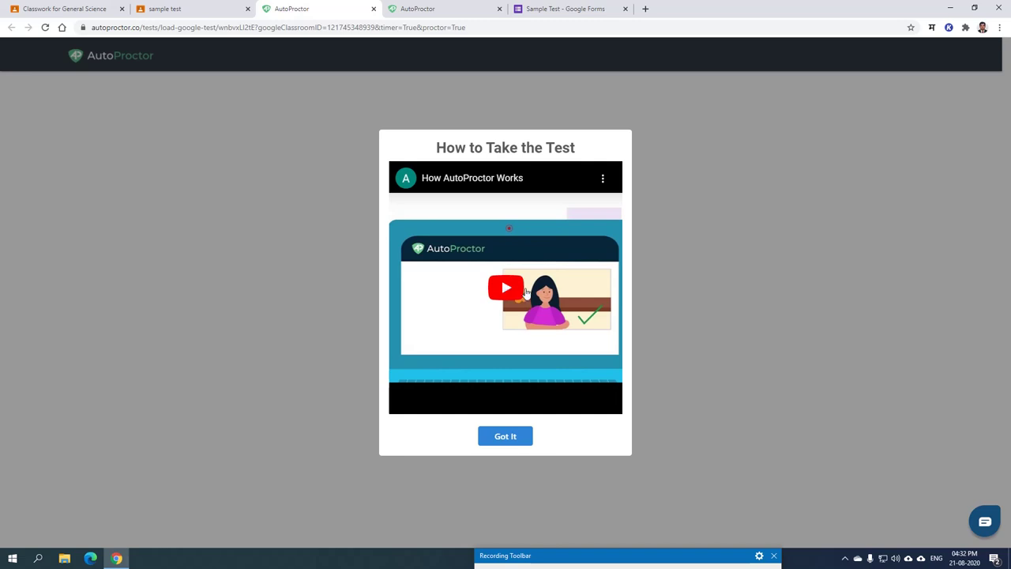
pyautogui.click(493, 444)
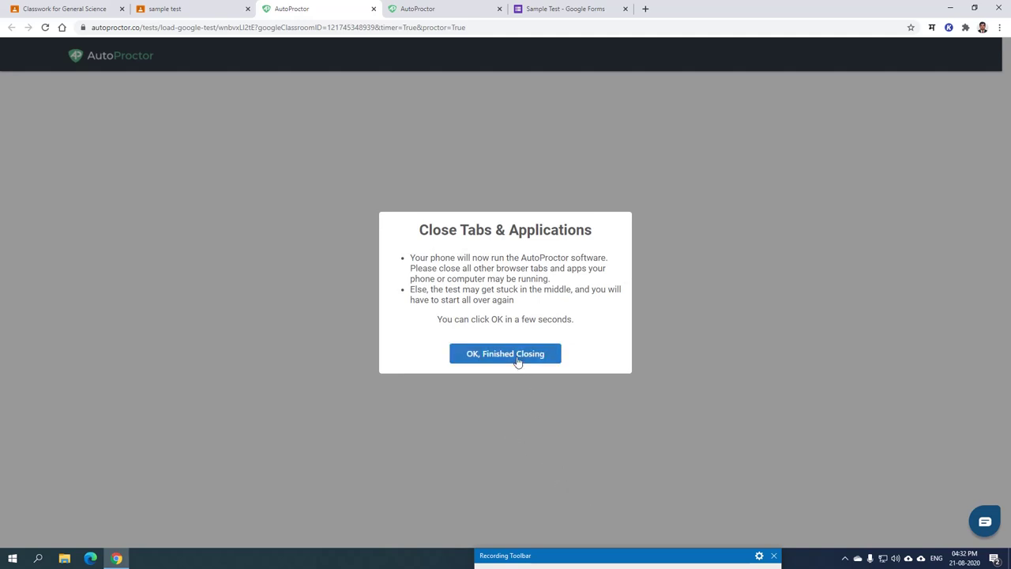
pyautogui.click(517, 360)
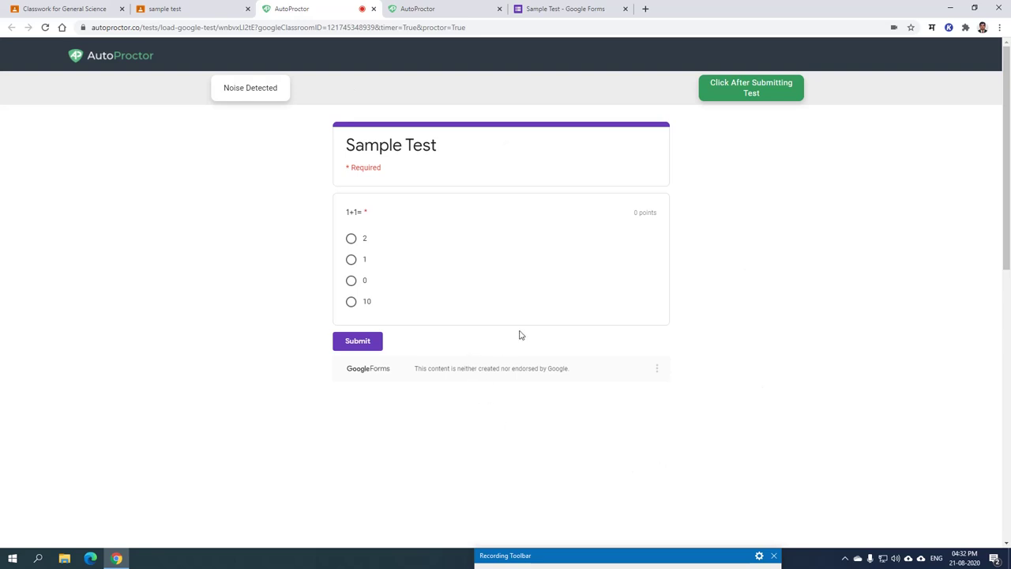
# Search Google for "1+1=" in a new browser tab while the test runs, and close that tab.
pyautogui.click(646, 9)
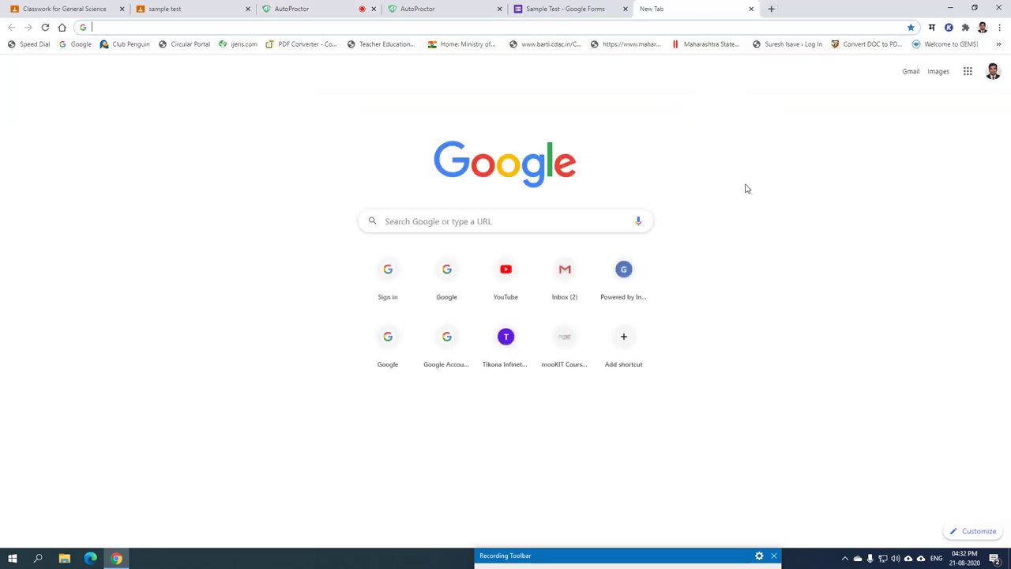
pyautogui.click(557, 220)
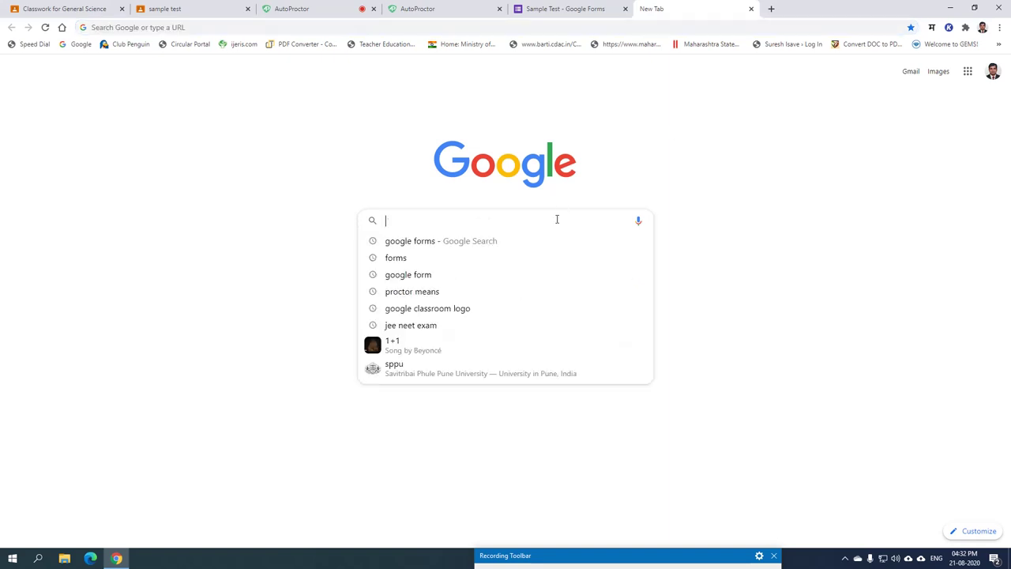
pyautogui.write('1=1')
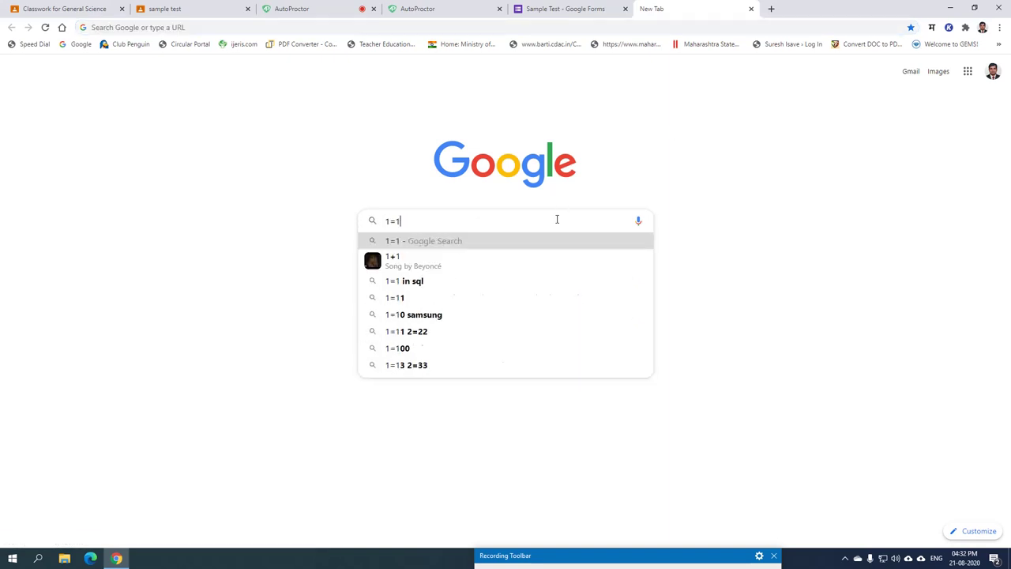
pyautogui.press('BackSpace')
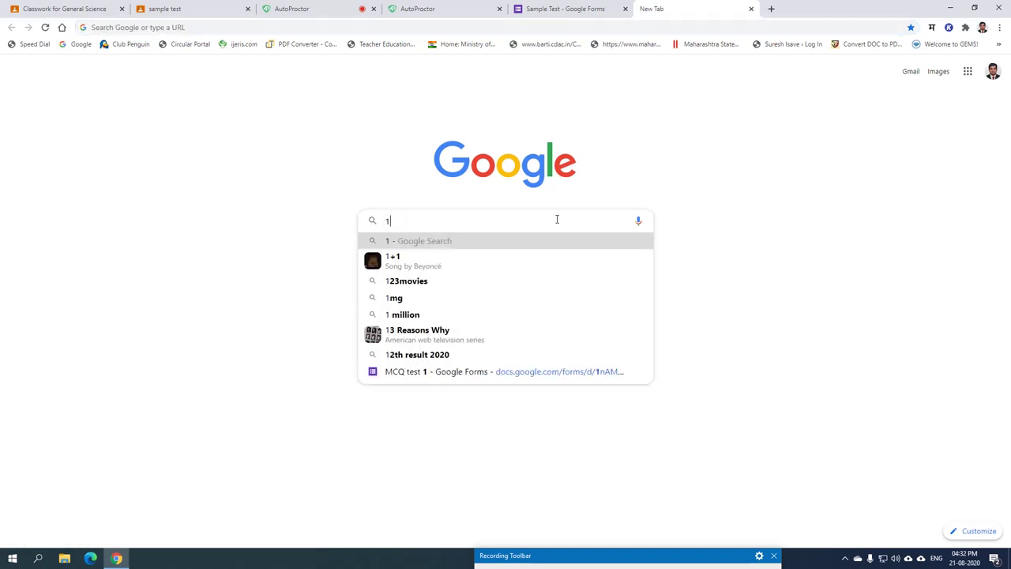
pyautogui.write('+')
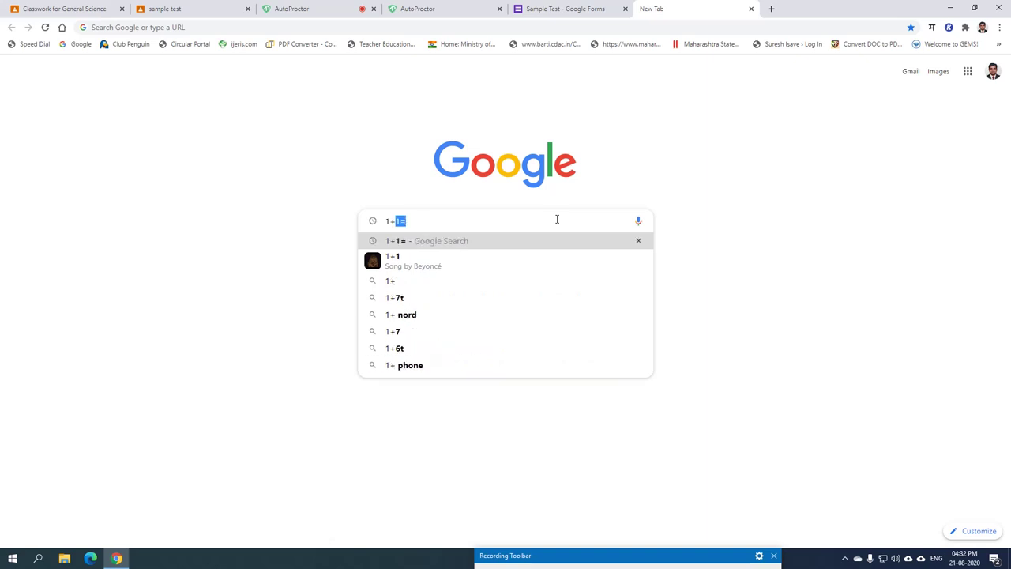
pyautogui.press('Return')
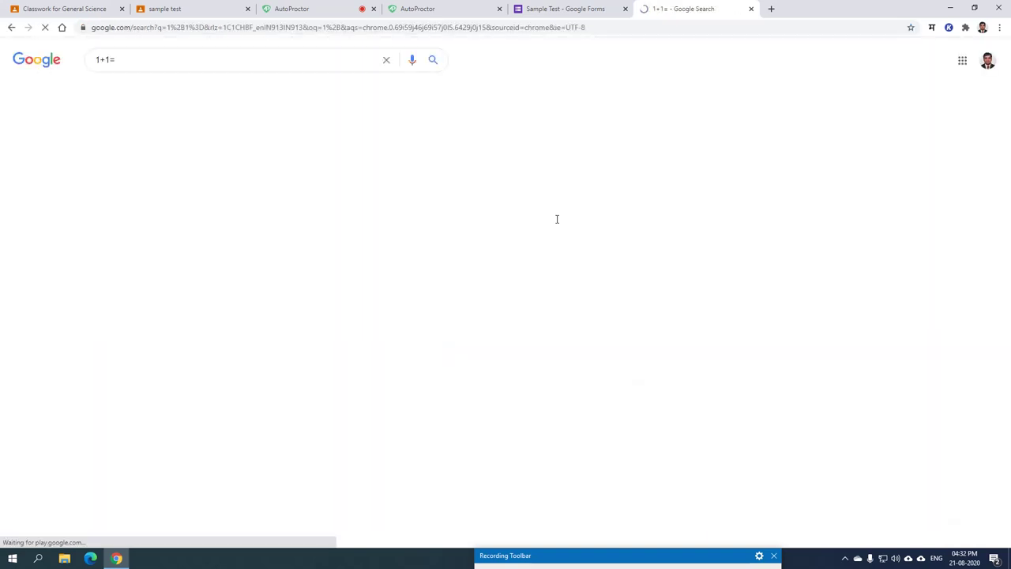
pyautogui.click(751, 10)
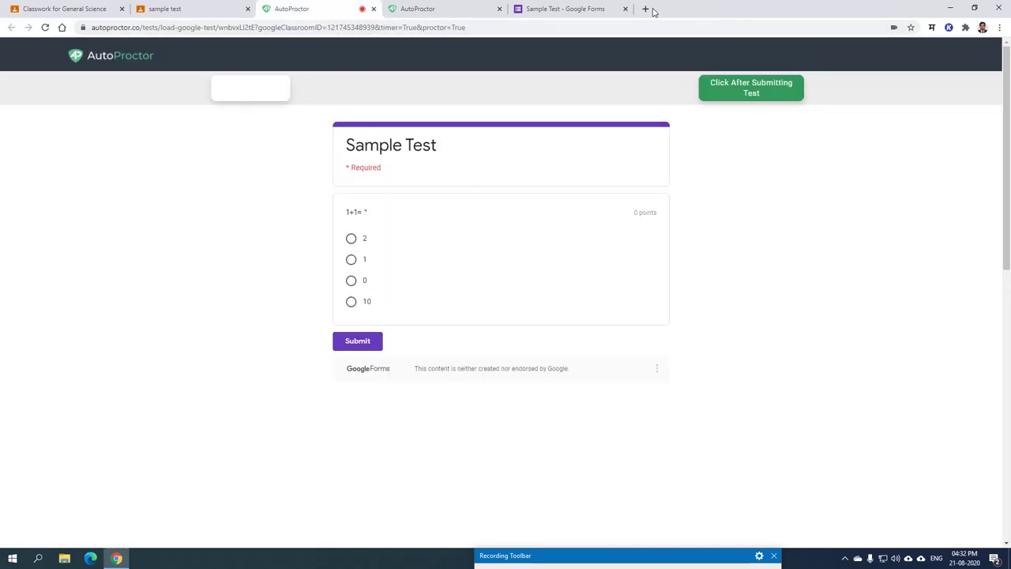
# Leave the running test for a blank browser tab, close it and return to the test page.
pyautogui.click(646, 9)
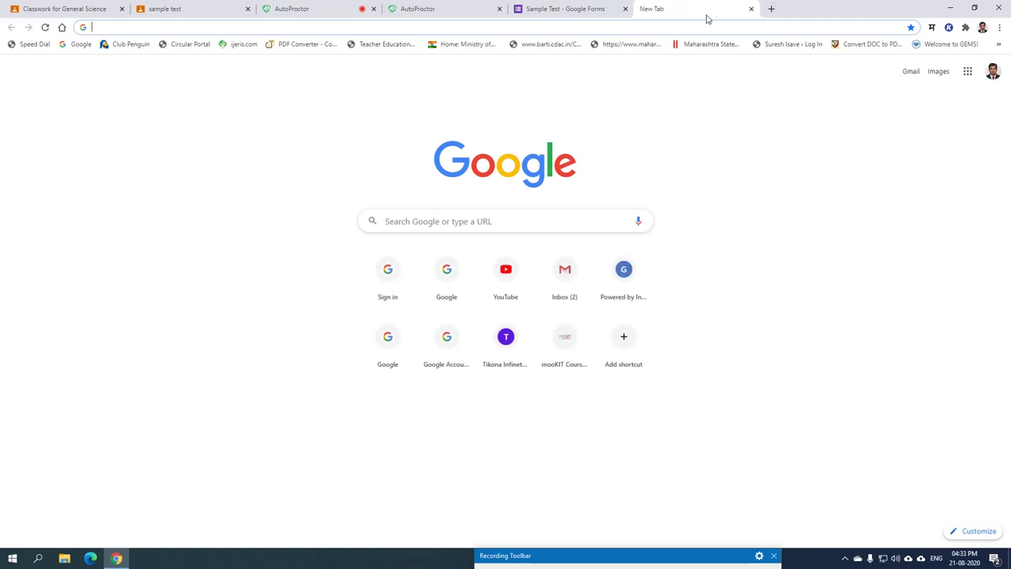
pyautogui.click(751, 9)
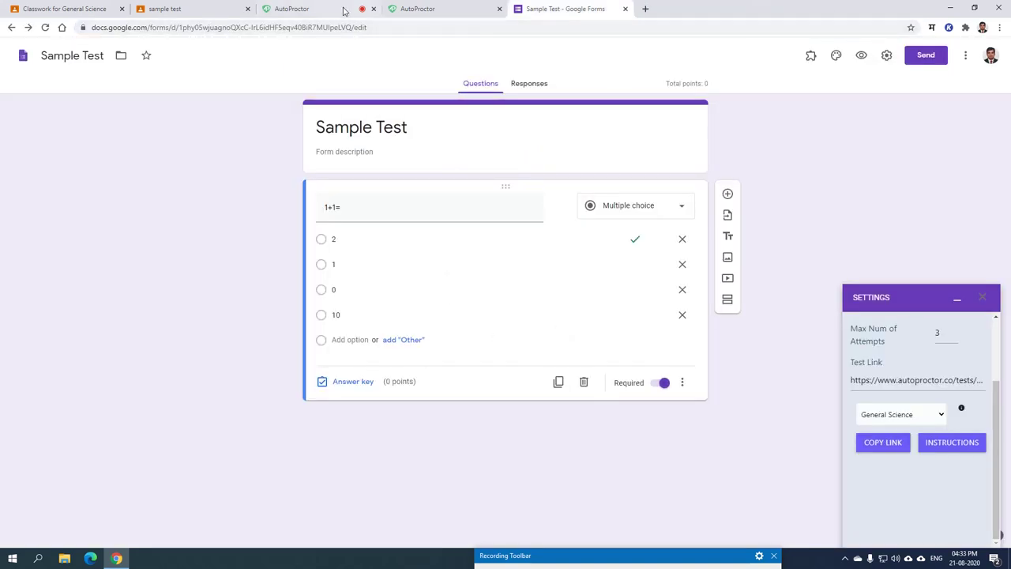
pyautogui.click(301, 8)
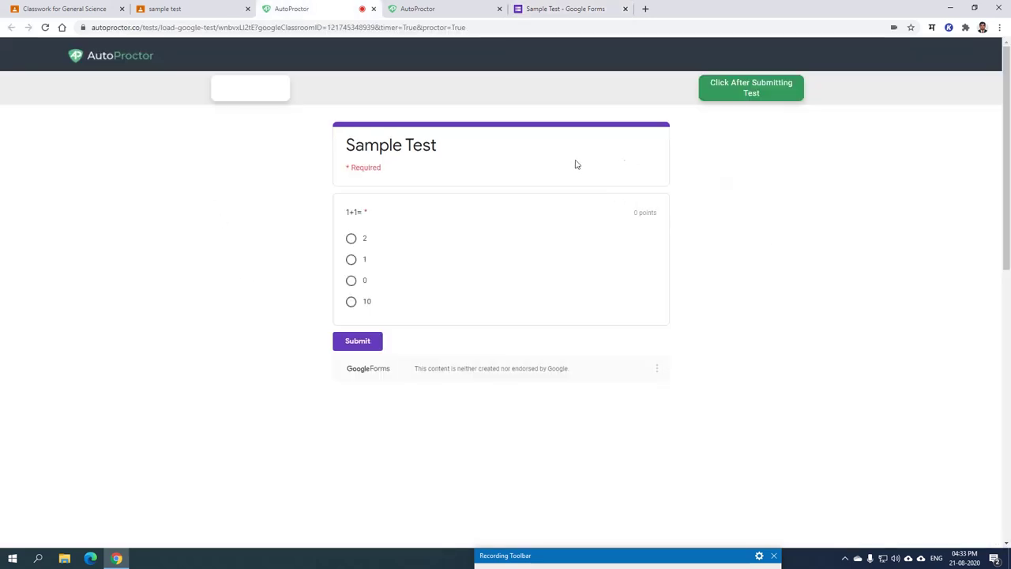
# Minimise and restore the browser during the running test, open a blank tab, switch among the other tabs and return to the test.
pyautogui.click(950, 8)
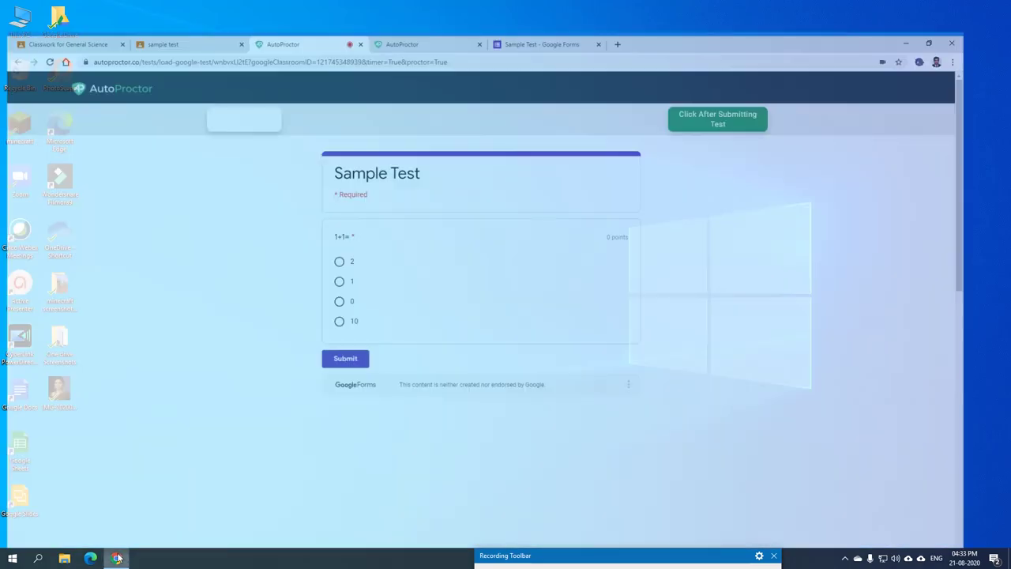
pyautogui.click(116, 558)
pyautogui.click(596, 12)
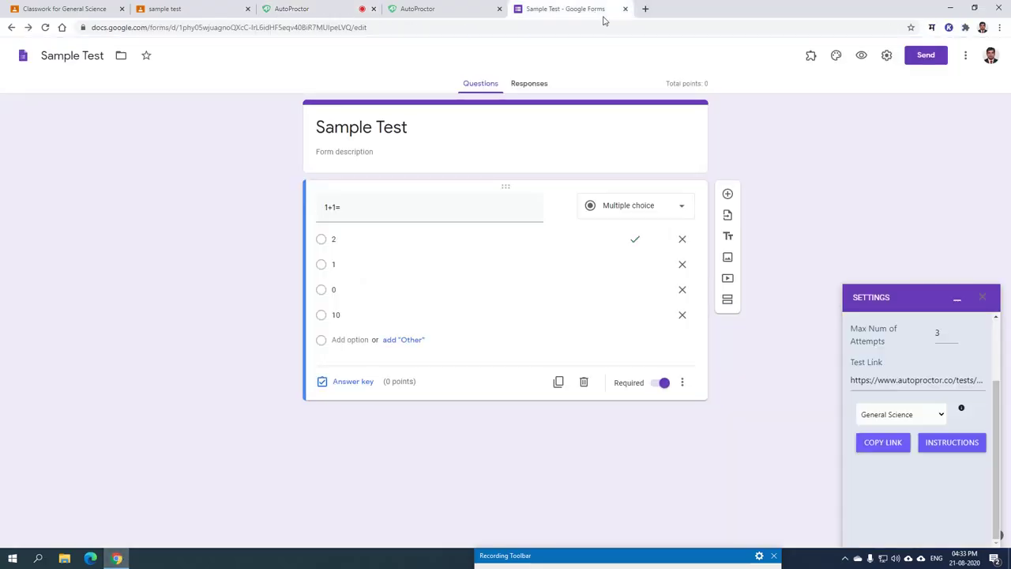
pyautogui.click(646, 9)
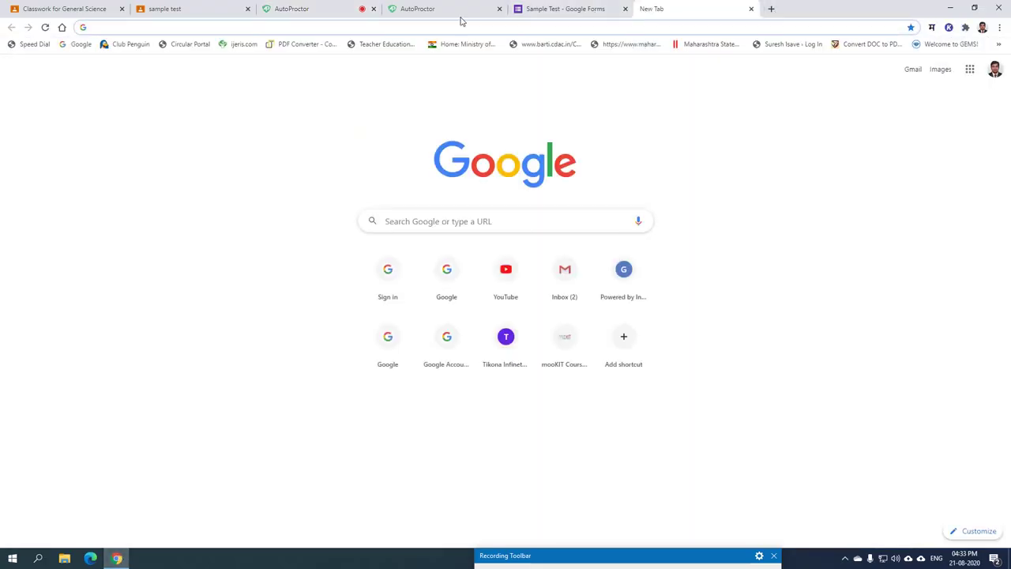
pyautogui.click(449, 10)
pyautogui.click(300, 9)
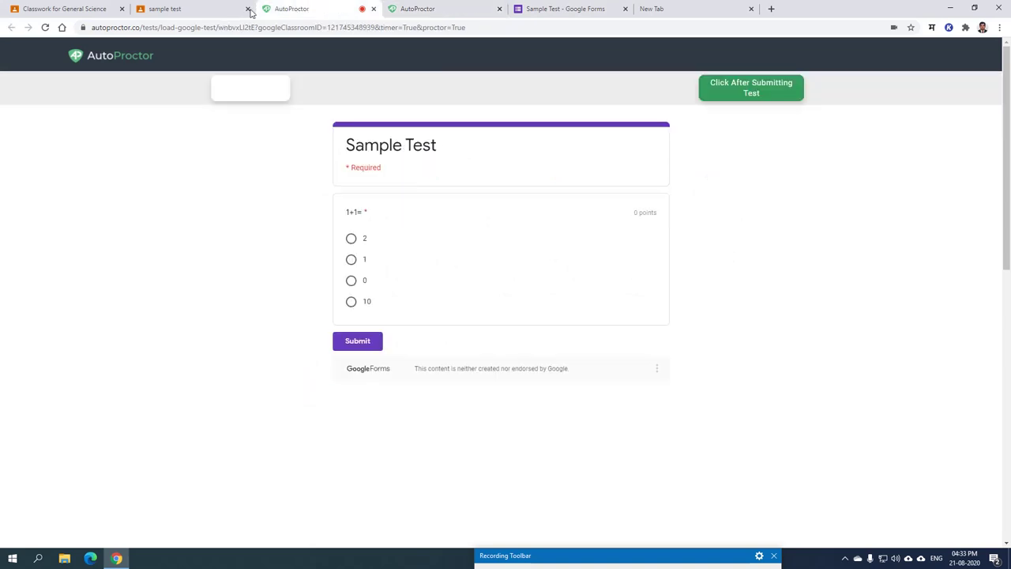
pyautogui.click(210, 11)
pyautogui.click(319, 6)
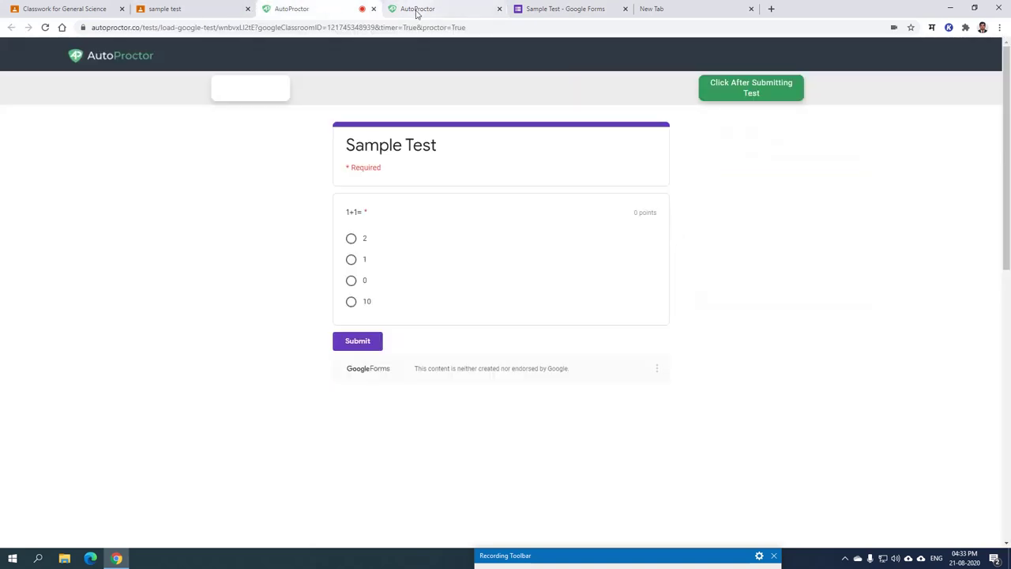
pyautogui.click(413, 9)
pyautogui.click(348, 8)
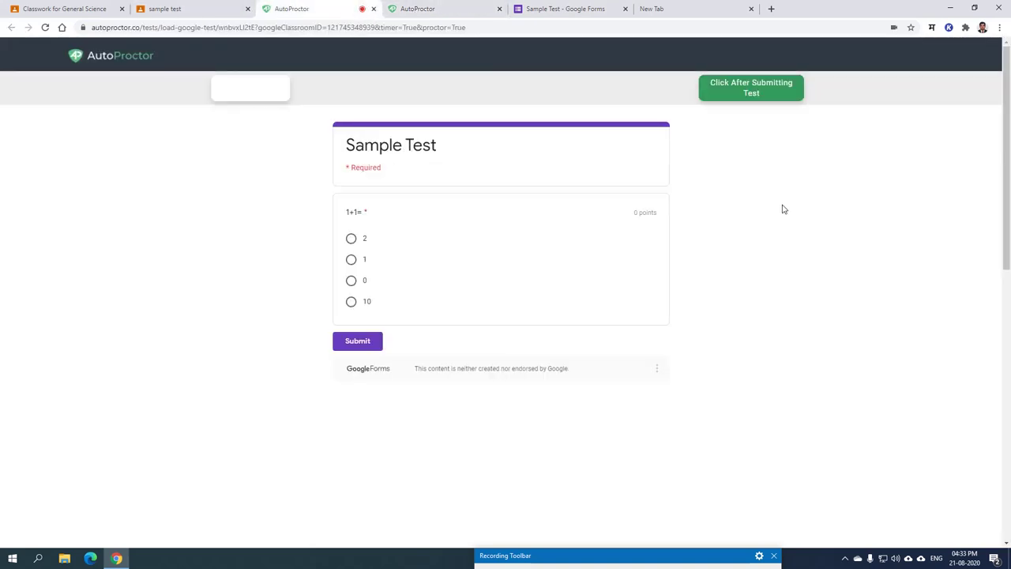
# Answer the 1+1= question with 2, submit the form and confirm in AutoProctor that submitting is finished.
pyautogui.click(350, 243)
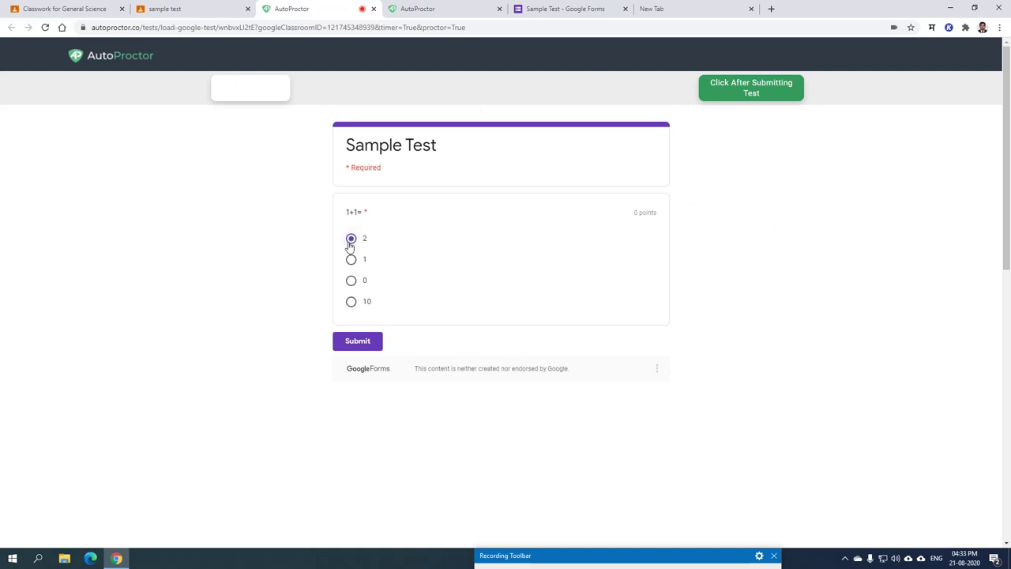
pyautogui.click(363, 341)
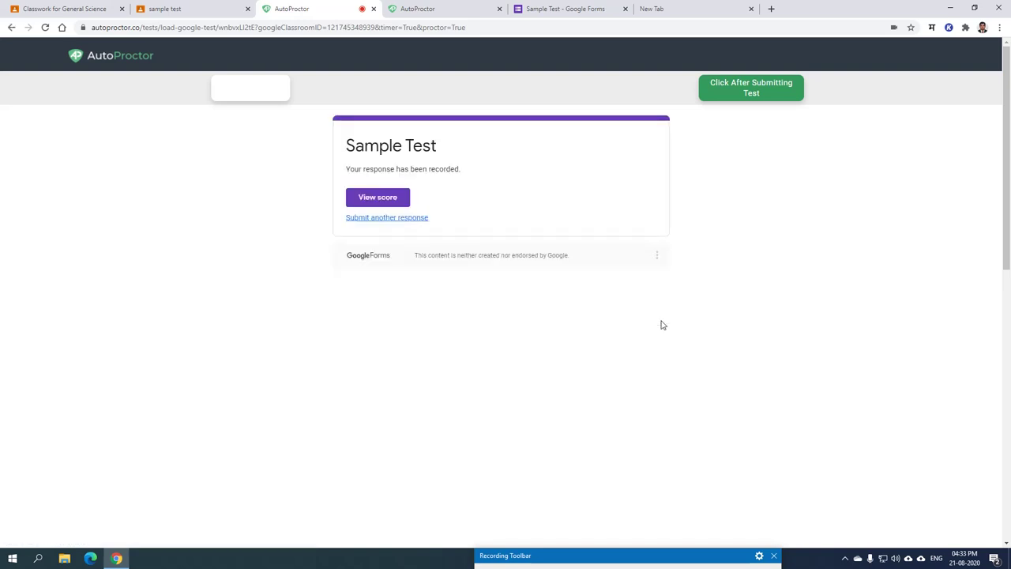
pyautogui.click(772, 93)
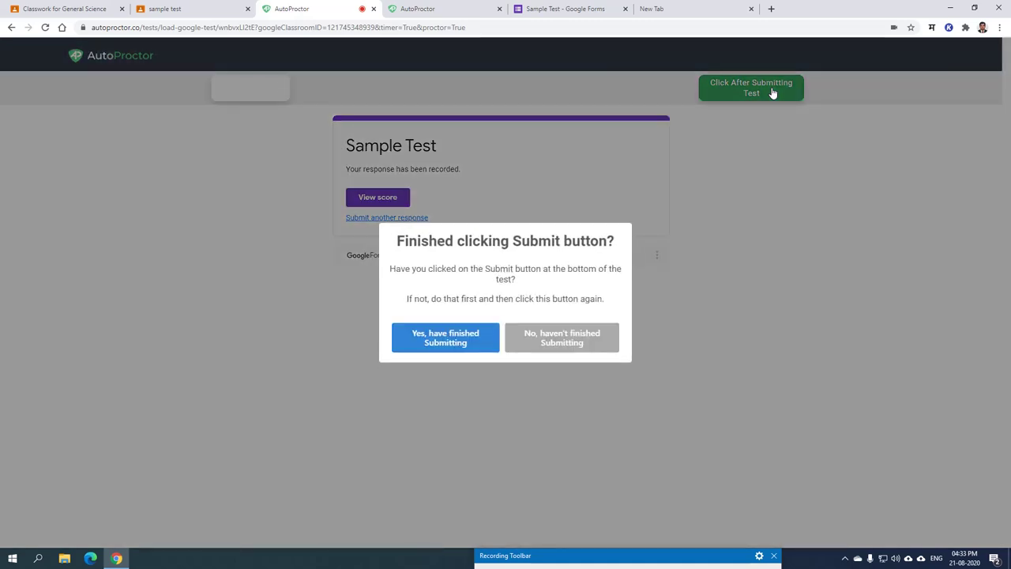
pyautogui.click(437, 339)
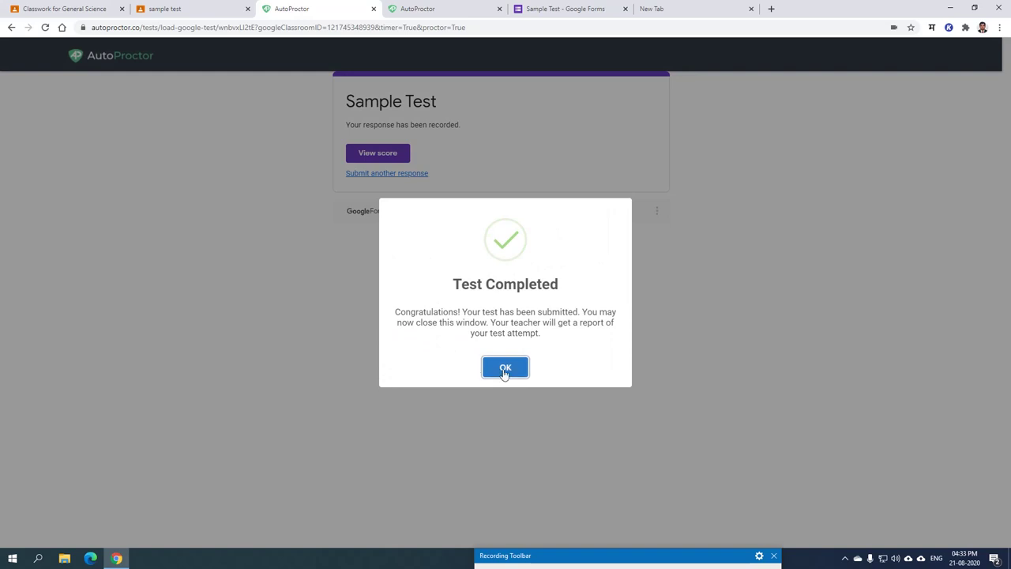
pyautogui.click(505, 368)
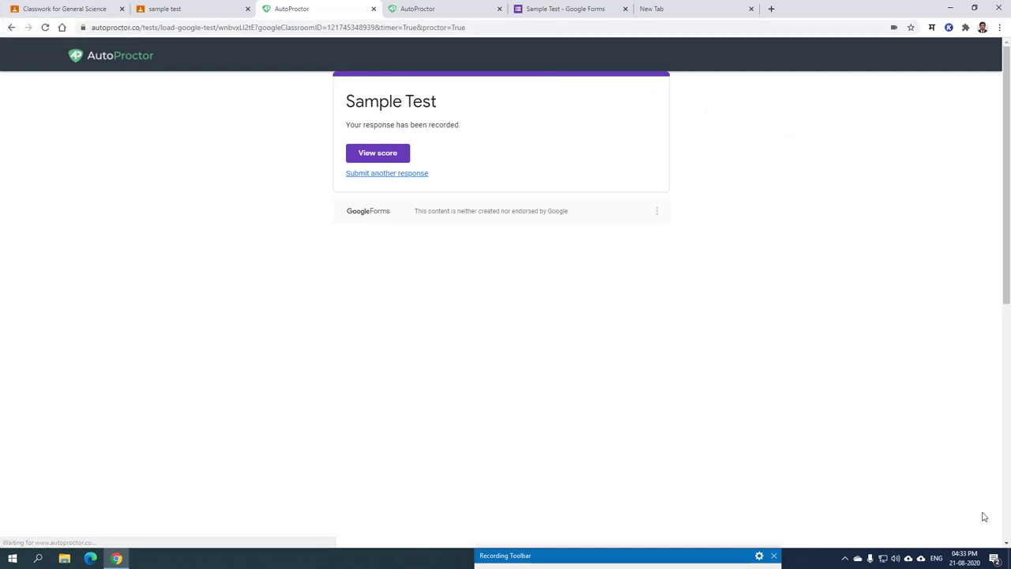
# Reopen the Sample Test form from the Google Forms home page and review its response summary.
pyautogui.click(565, 8)
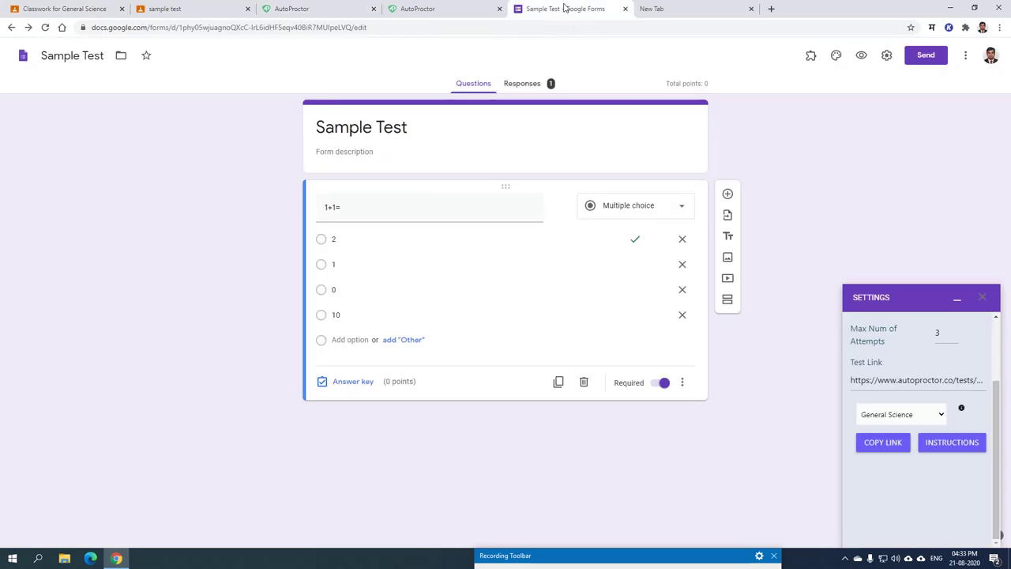
pyautogui.click(23, 56)
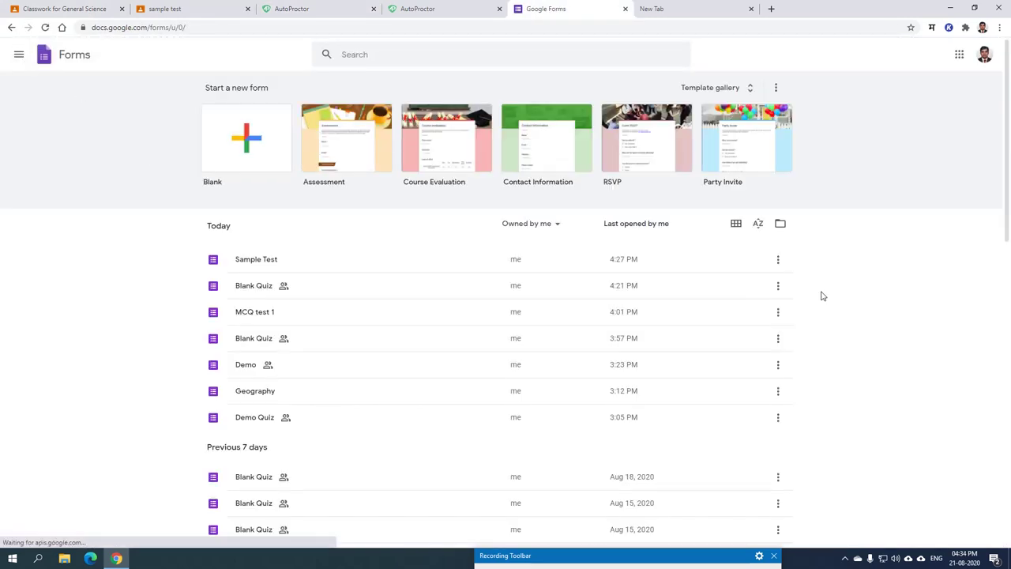
pyautogui.click(286, 264)
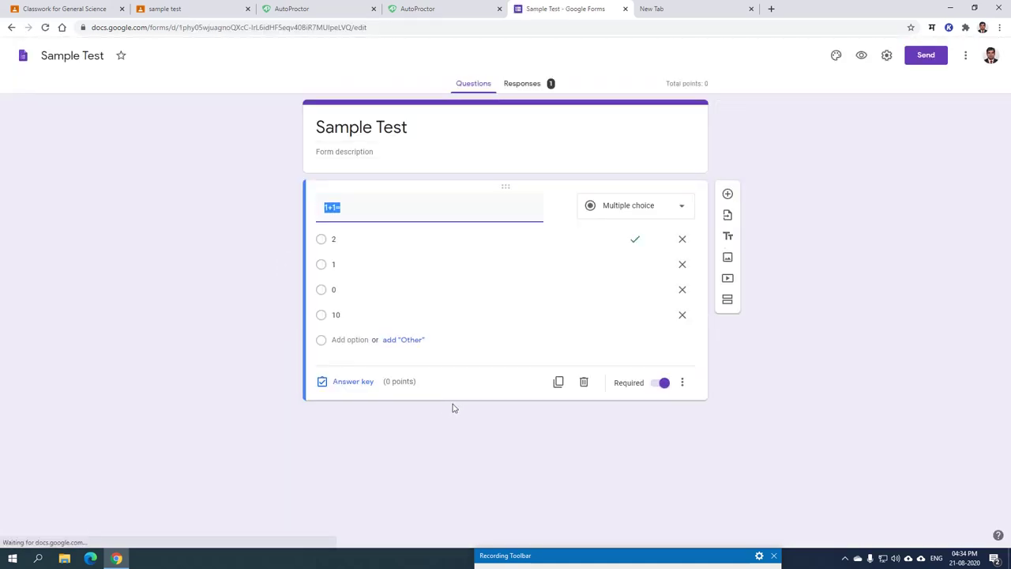
pyautogui.click(525, 83)
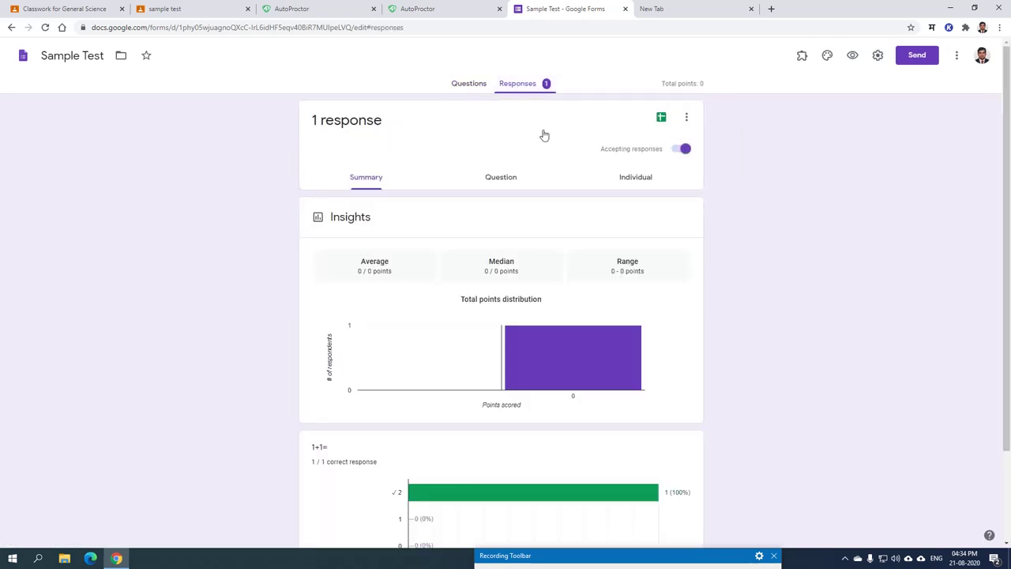
pyautogui.scroll(-2, 650, 364)
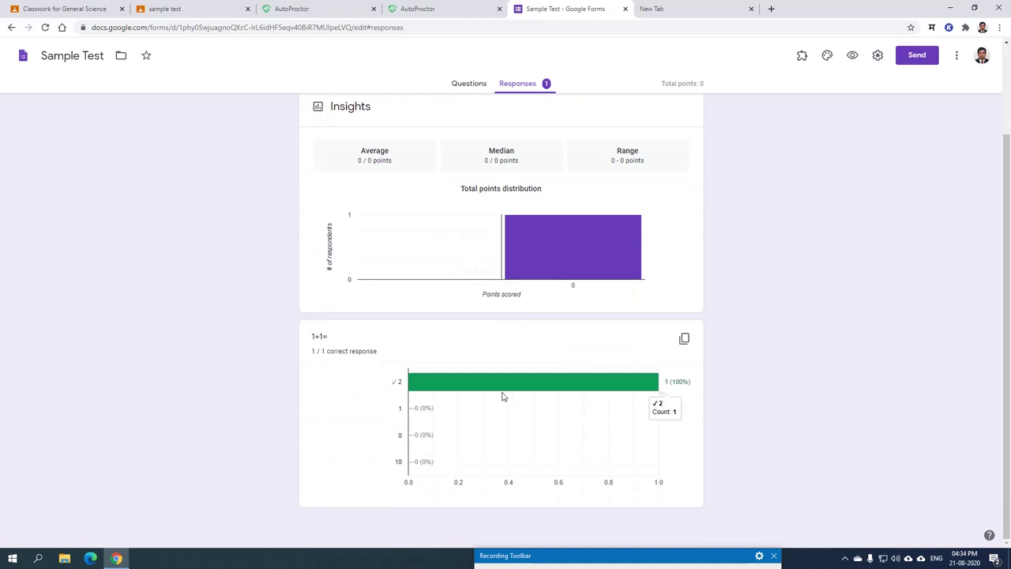
pyautogui.scroll(2, 577, 318)
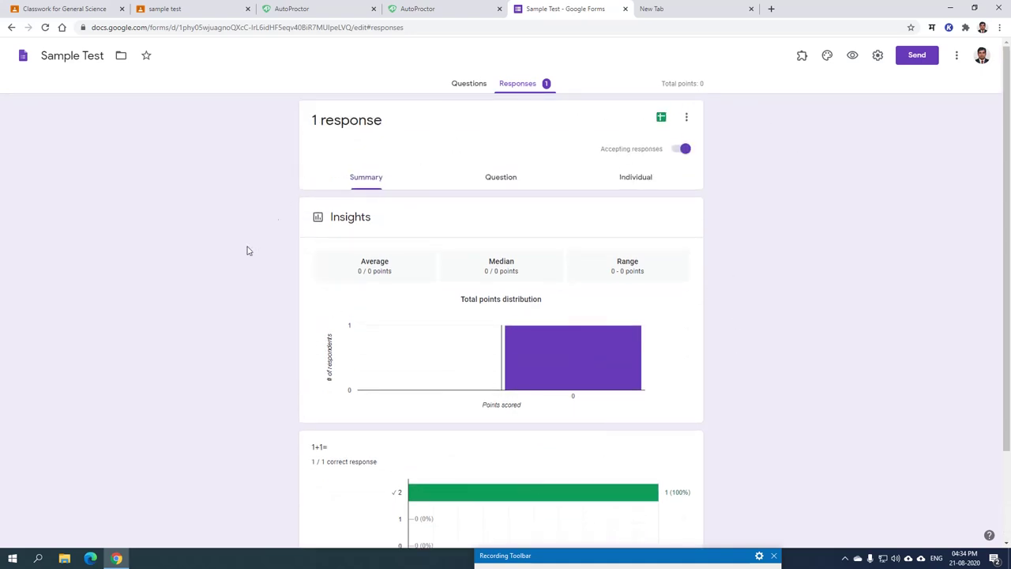
# Show the Timer + Proctor results for the form and open the student's Trust Score report.
pyautogui.click(802, 60)
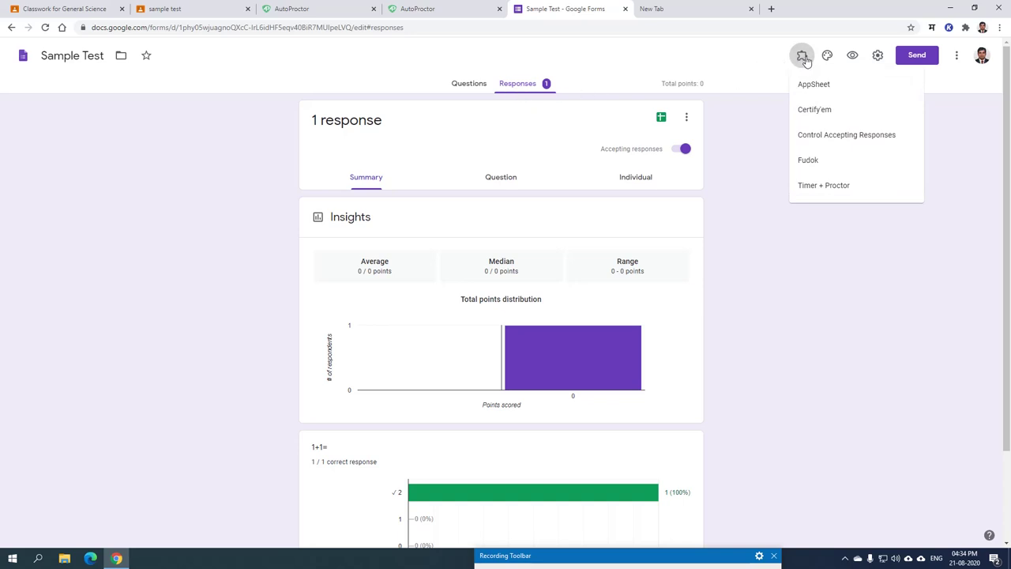
pyautogui.click(861, 188)
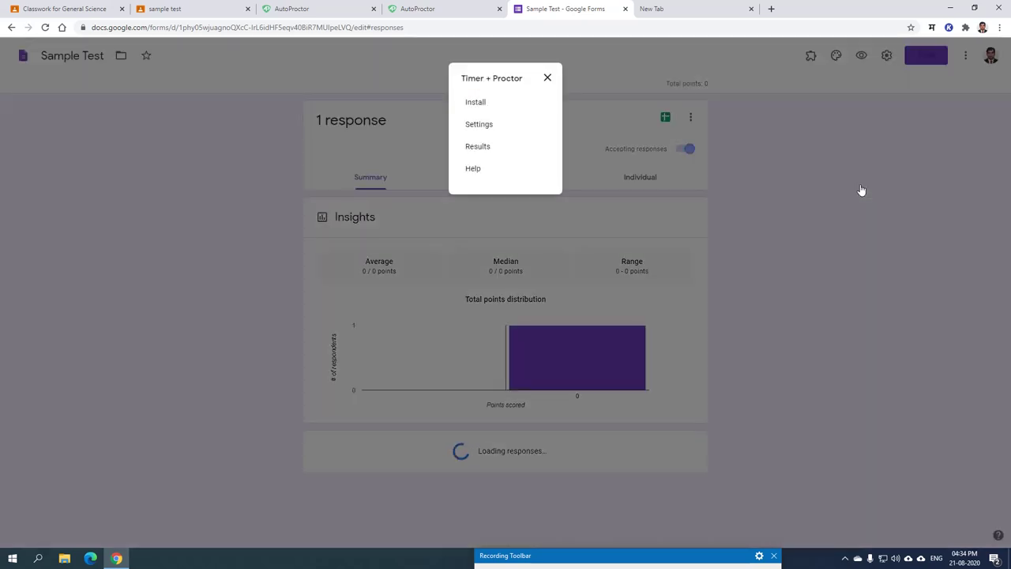
pyautogui.click(477, 147)
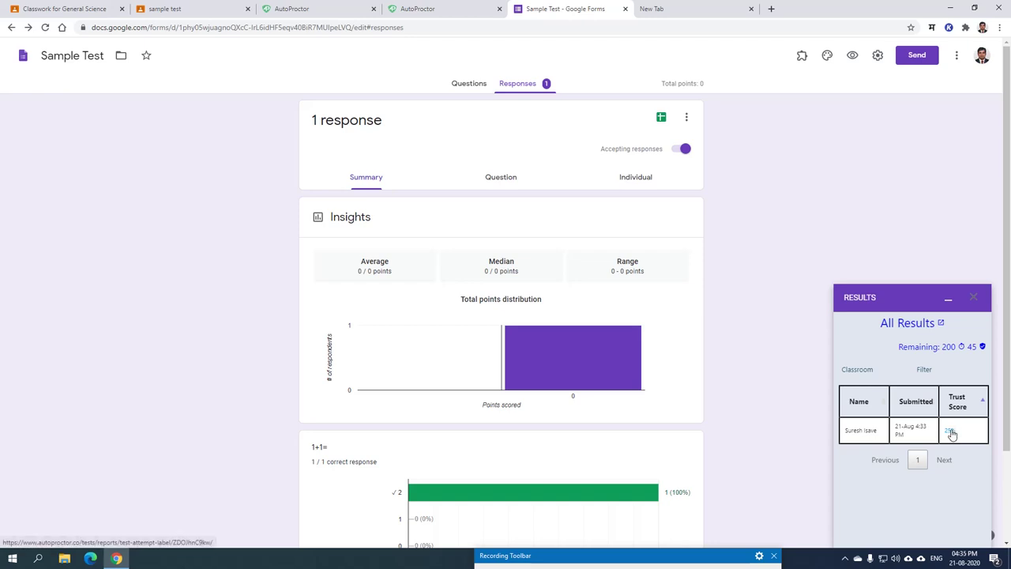
pyautogui.click(950, 431)
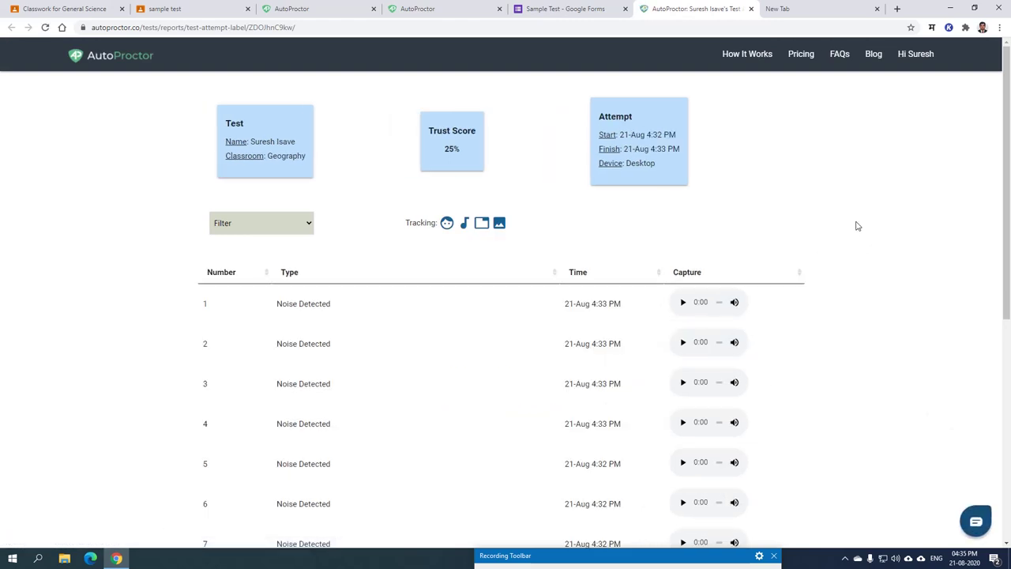
# Examine the proctoring report's trust score, tracking types, noise and application-switch entries, and random photo.
pyautogui.scroll(-1, 858, 226)
pyautogui.scroll(1, 302, 168)
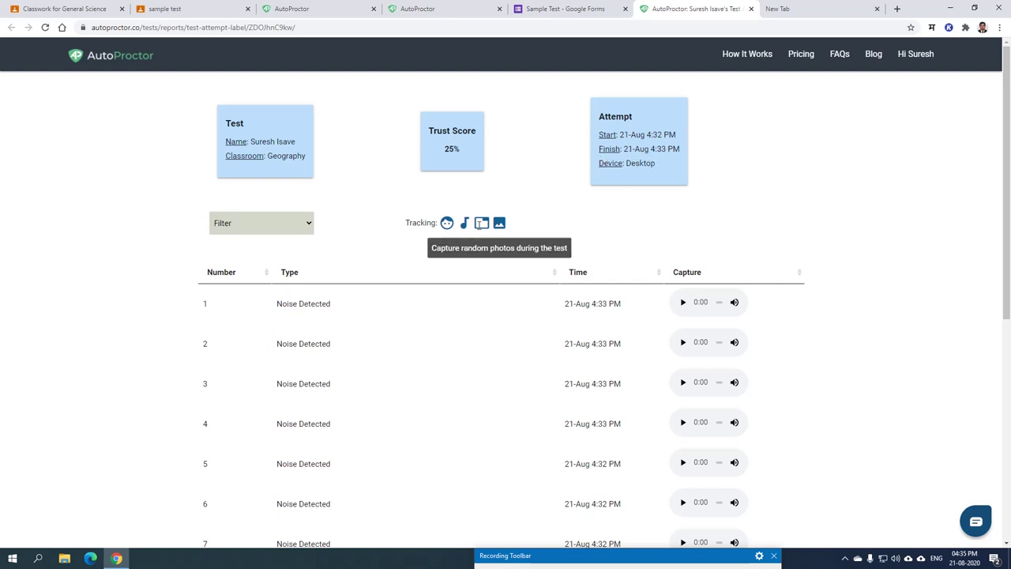
pyautogui.moveTo(447, 223)
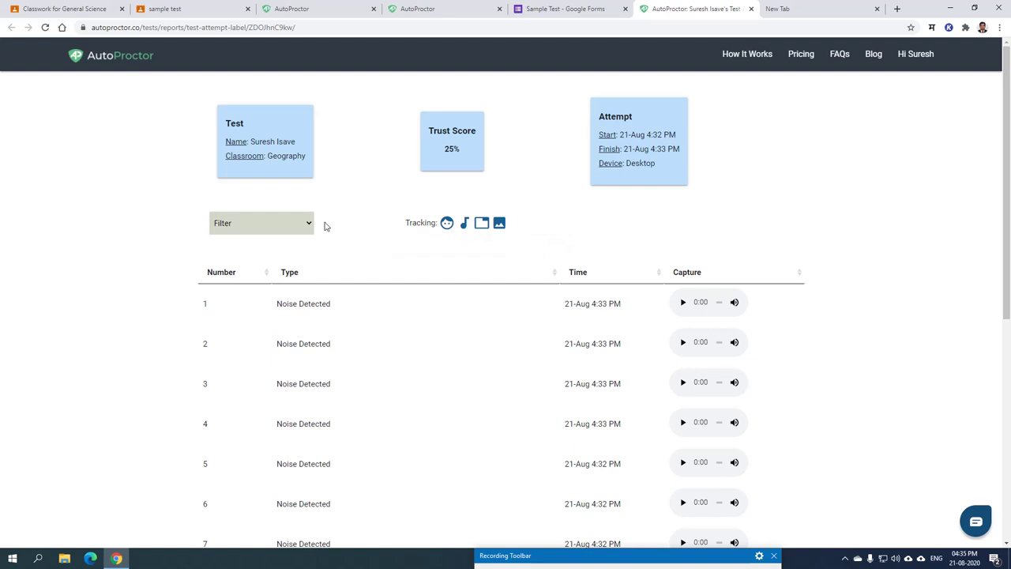
pyautogui.scroll(-3, 362, 262)
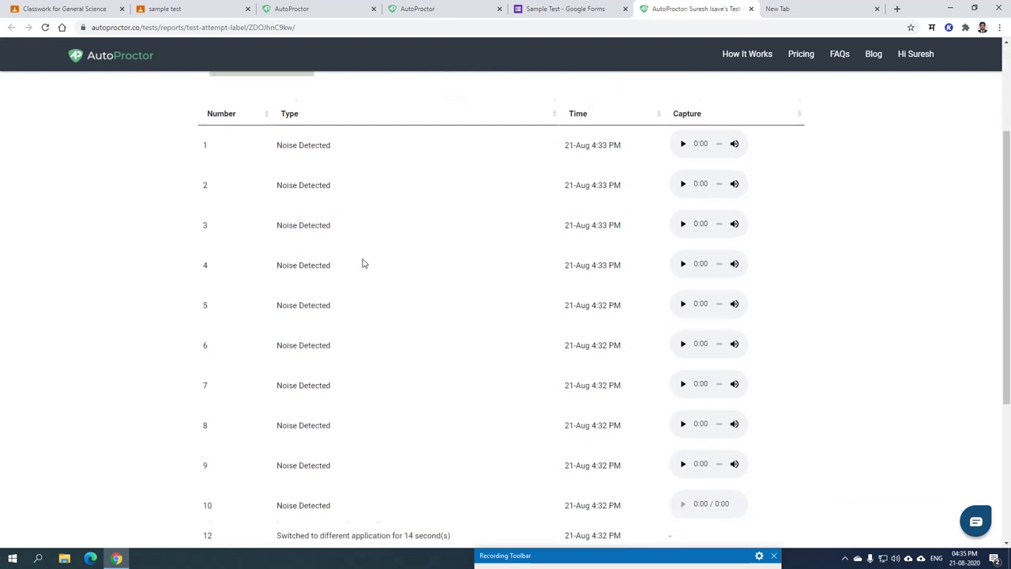
pyautogui.scroll(2, 363, 263)
pyautogui.scroll(1, 363, 263)
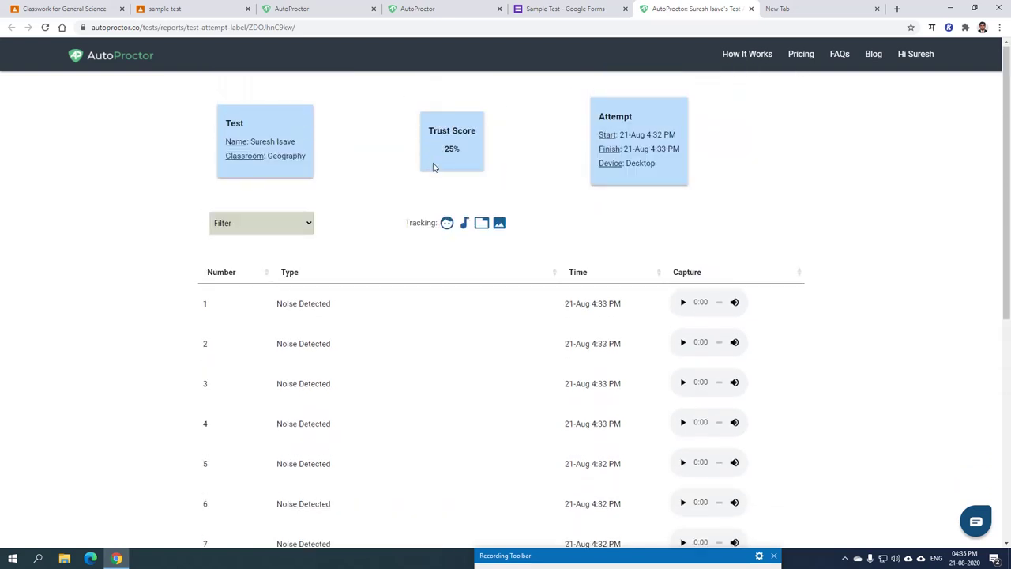
pyautogui.scroll(-1, 413, 299)
pyautogui.scroll(-4, 414, 299)
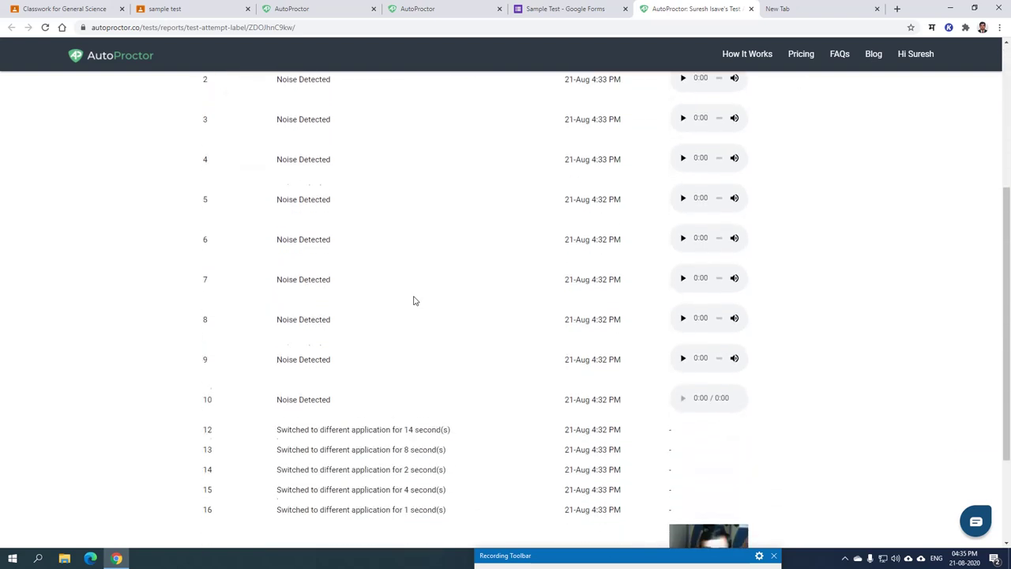
pyautogui.scroll(2, 314, 305)
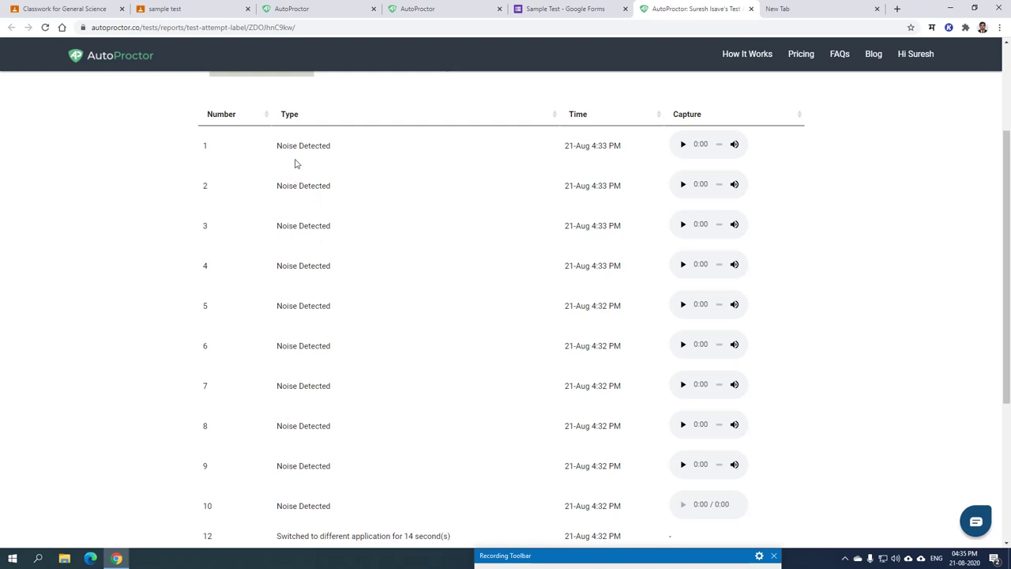
pyautogui.scroll(-3, 307, 260)
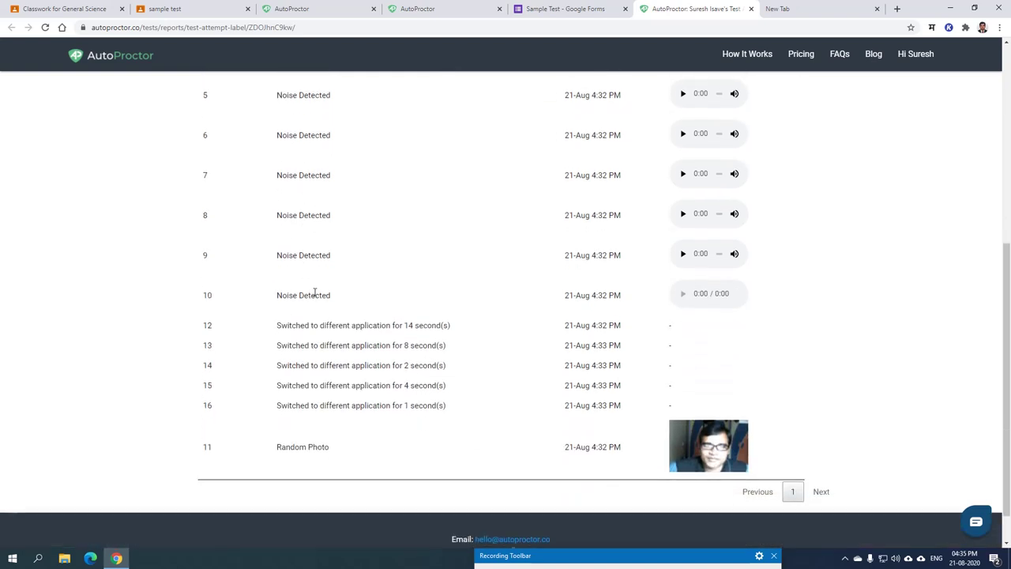
pyautogui.scroll(3, 343, 295)
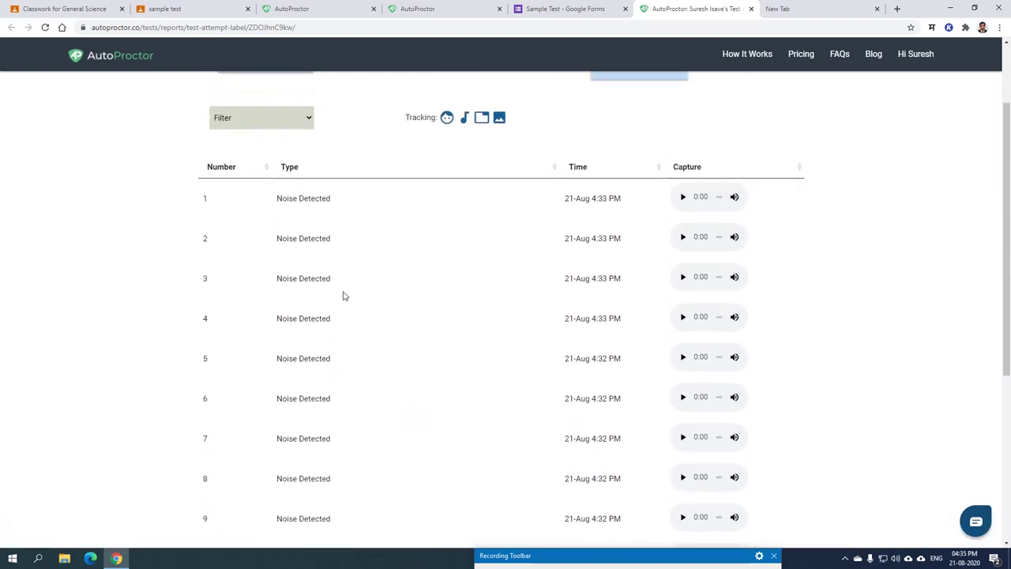
pyautogui.scroll(-4, 342, 295)
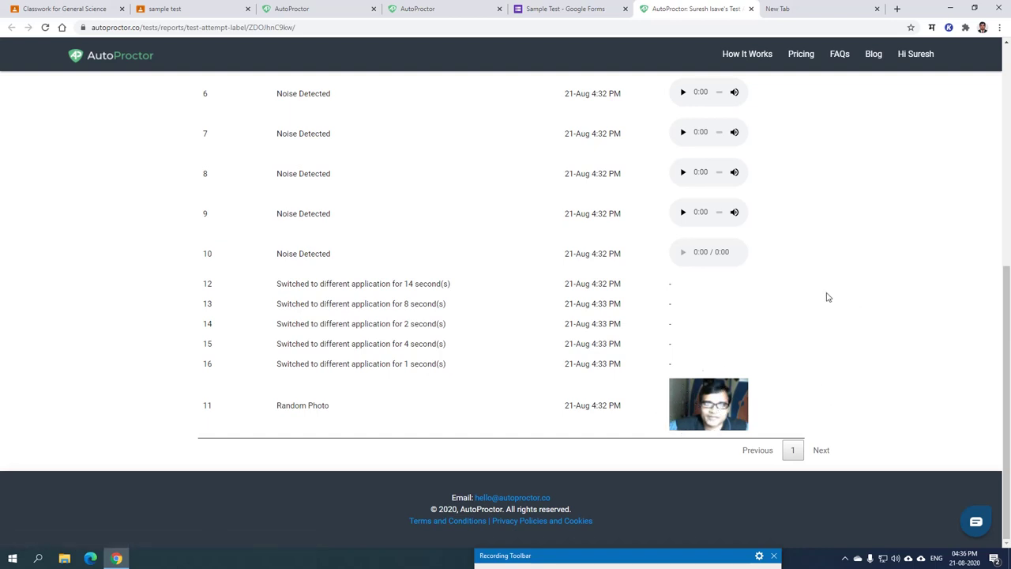
pyautogui.scroll(5, 833, 290)
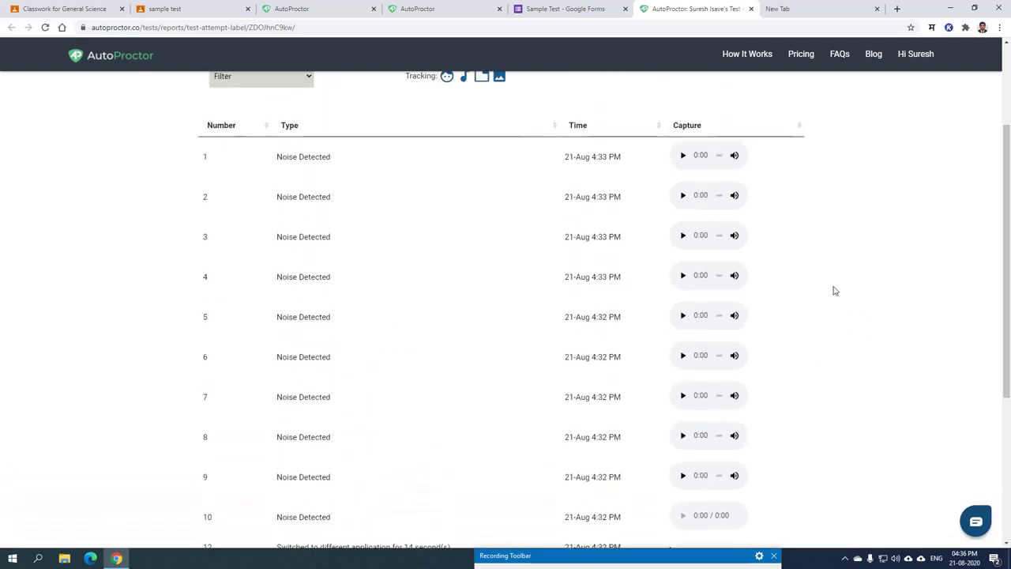
pyautogui.scroll(-5, 833, 291)
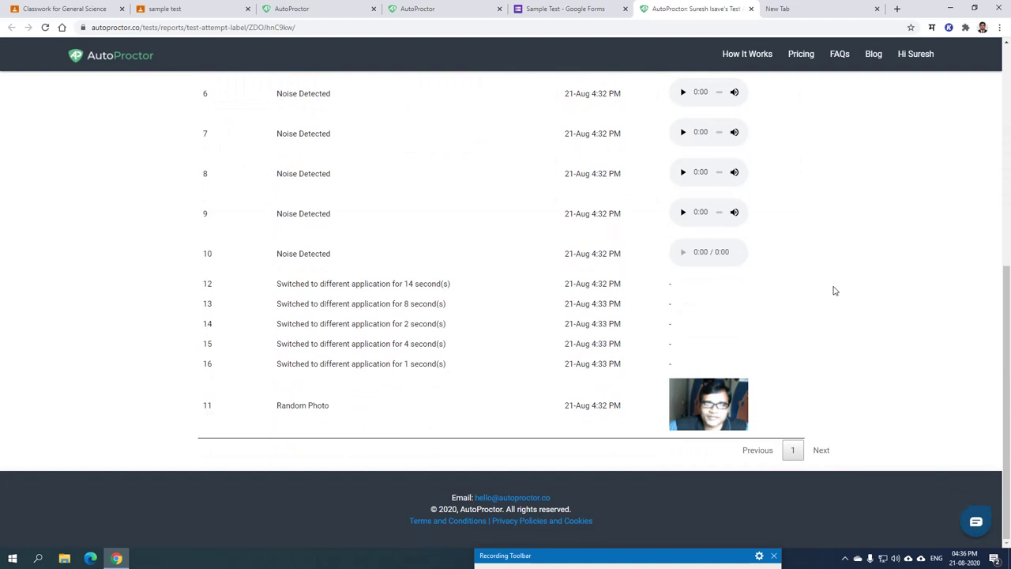
pyautogui.scroll(3, 834, 290)
pyautogui.scroll(-3, 833, 290)
# Filter the report's entries by Was Offline, Tab Switch and No Face On Camera in turn.
pyautogui.scroll(4, 341, 299)
pyautogui.click(285, 136)
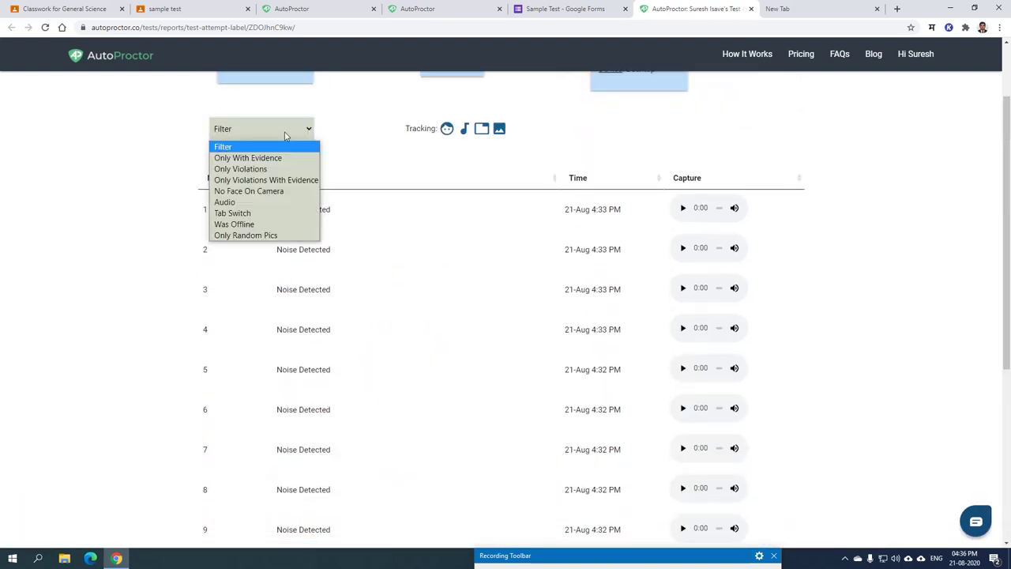
pyautogui.click(271, 225)
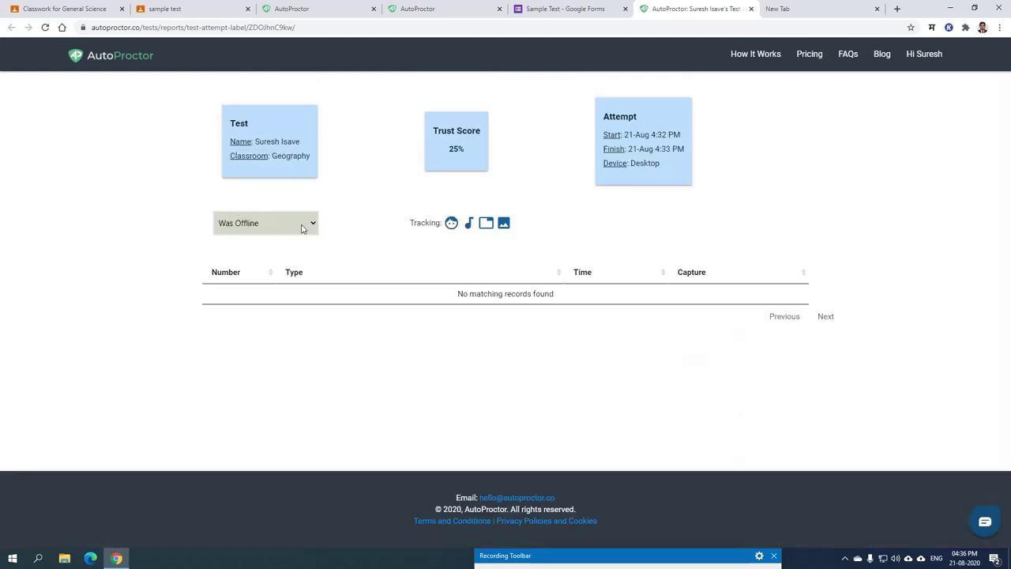
pyautogui.click(302, 226)
pyautogui.click(289, 308)
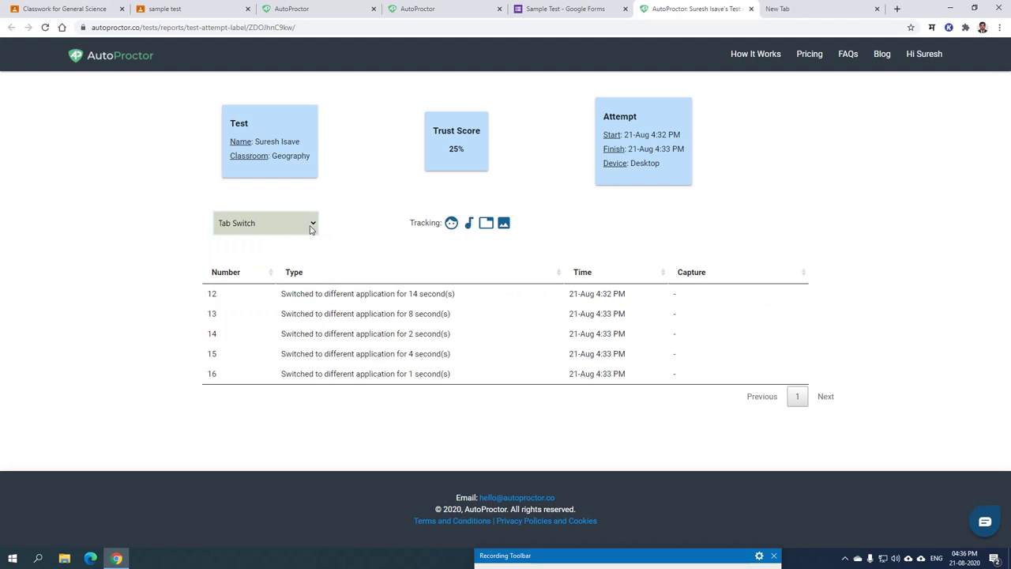
pyautogui.click(311, 228)
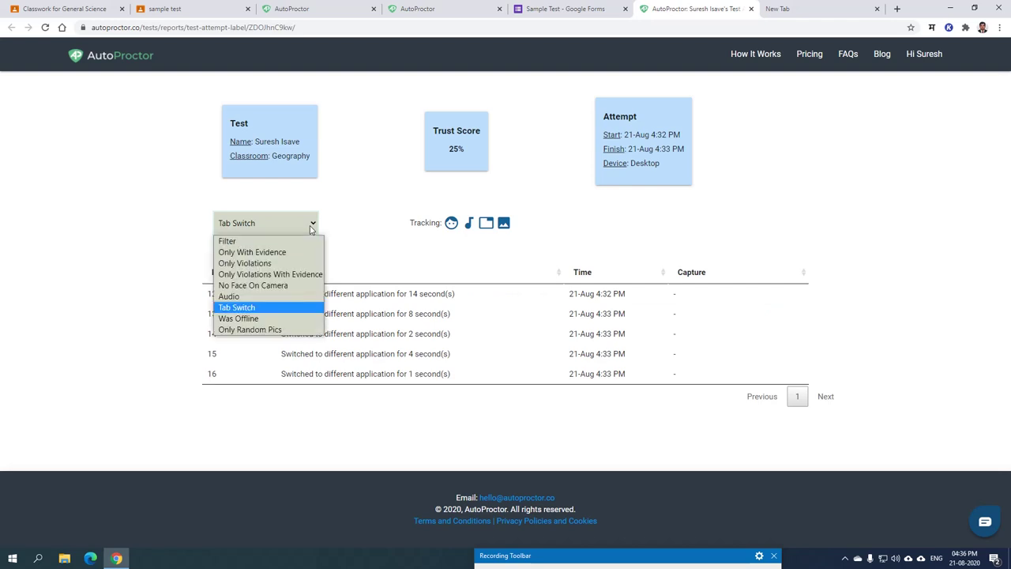
pyautogui.click(300, 286)
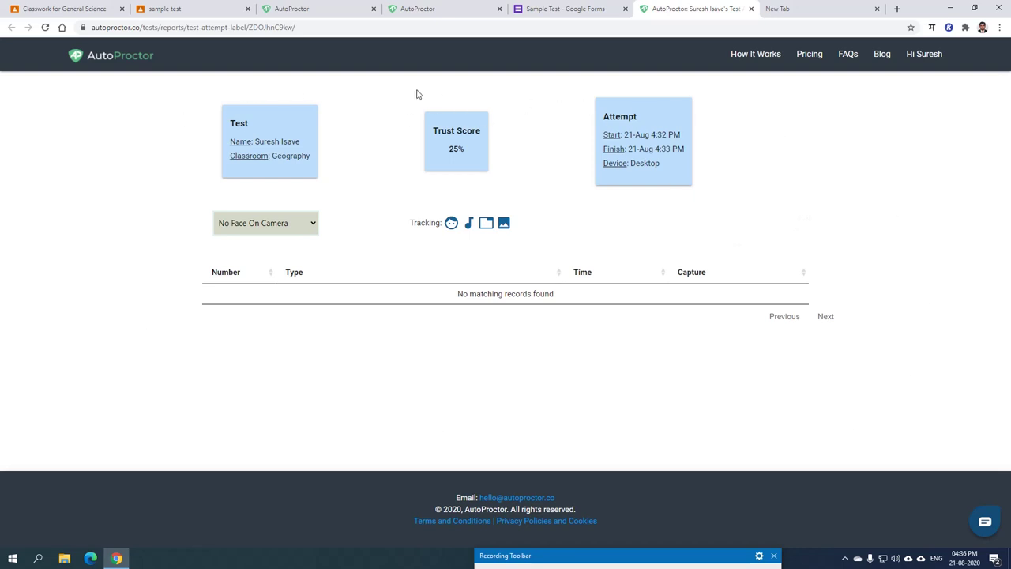
# Return to the Sample Test form and bring up its list of installed add-ons.
pyautogui.click(586, 13)
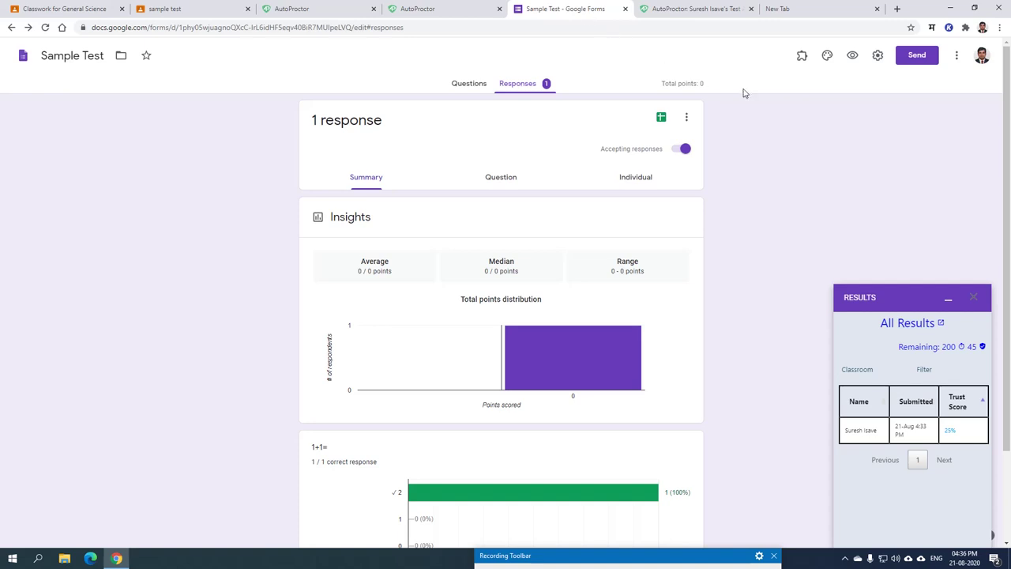
pyautogui.click(802, 55)
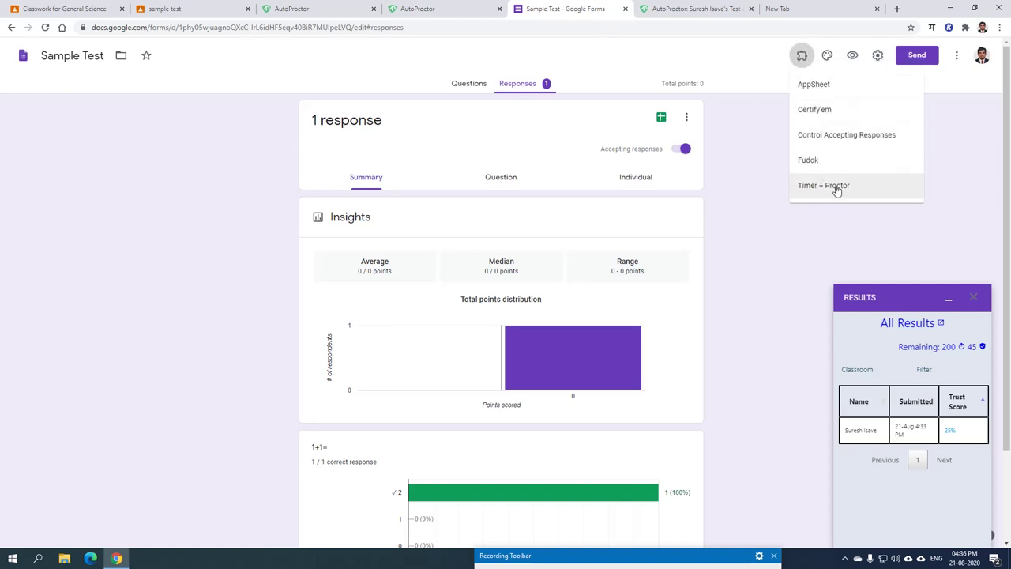